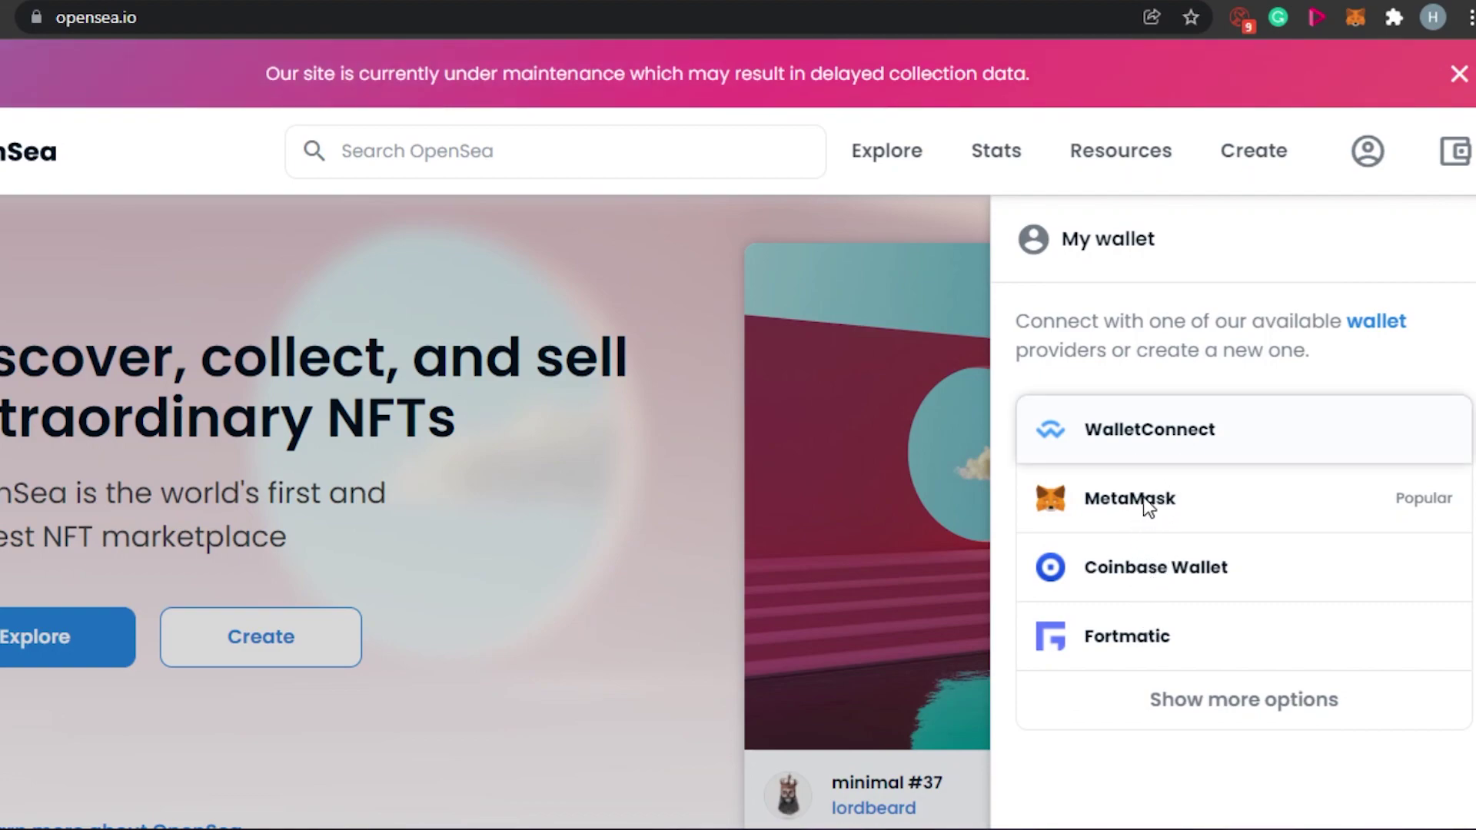
# Connect the MetaMask wallet to OpenSea and open the form for creating a new item
pyautogui.click(1143, 498)
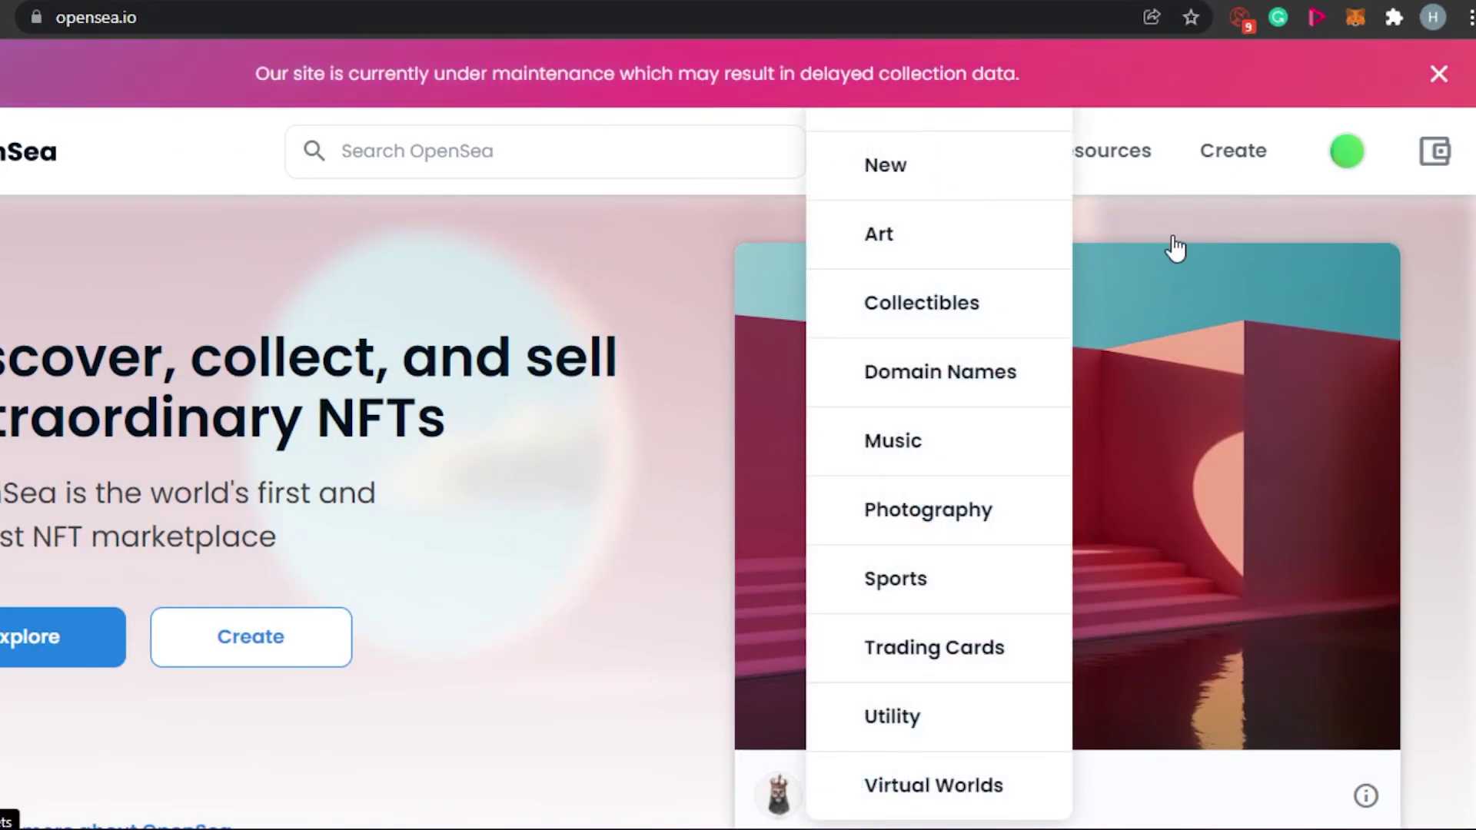
pyautogui.moveTo(1168, 228)
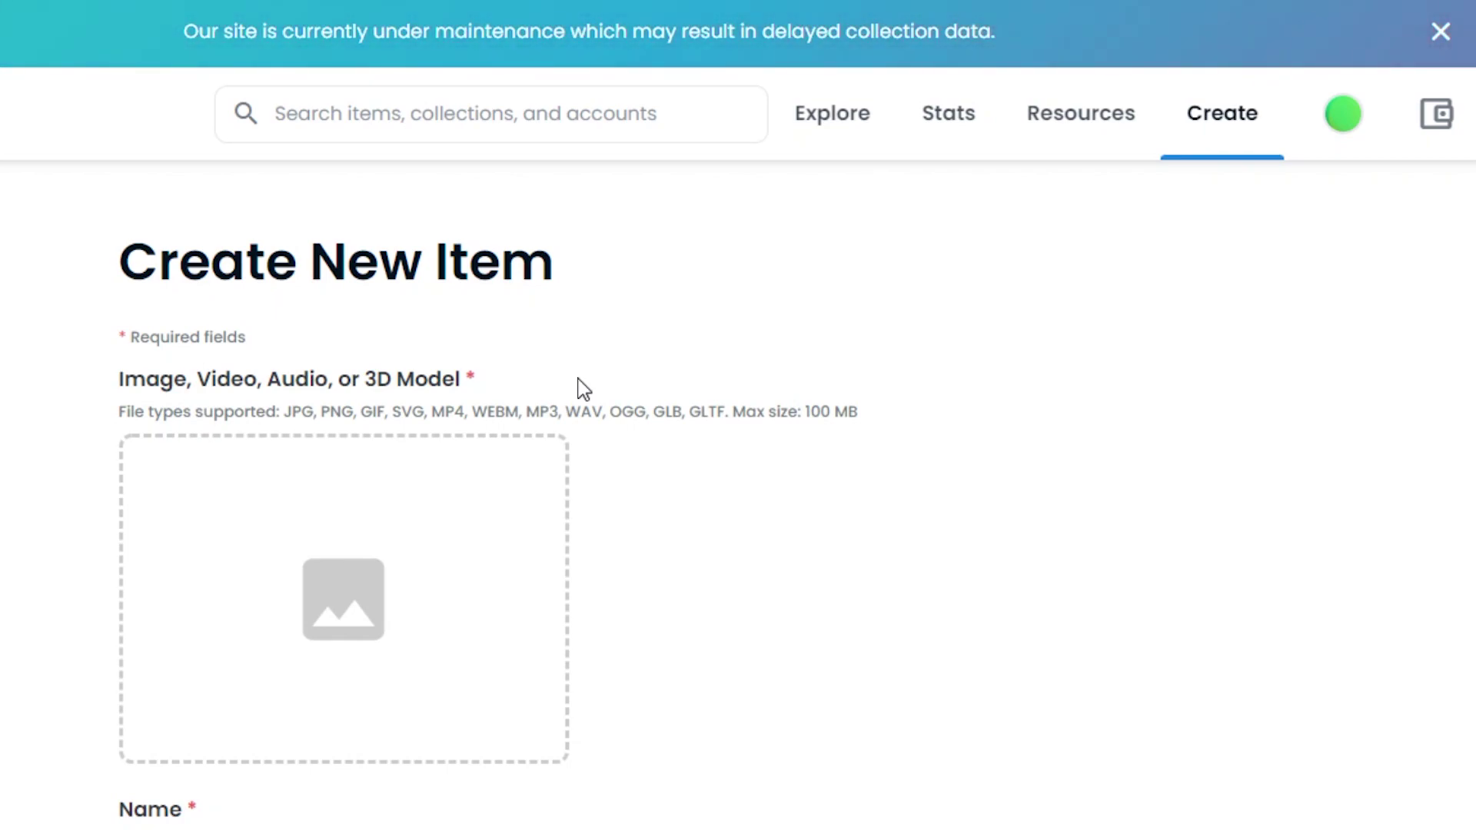
pyautogui.scroll(-1, 615, 500)
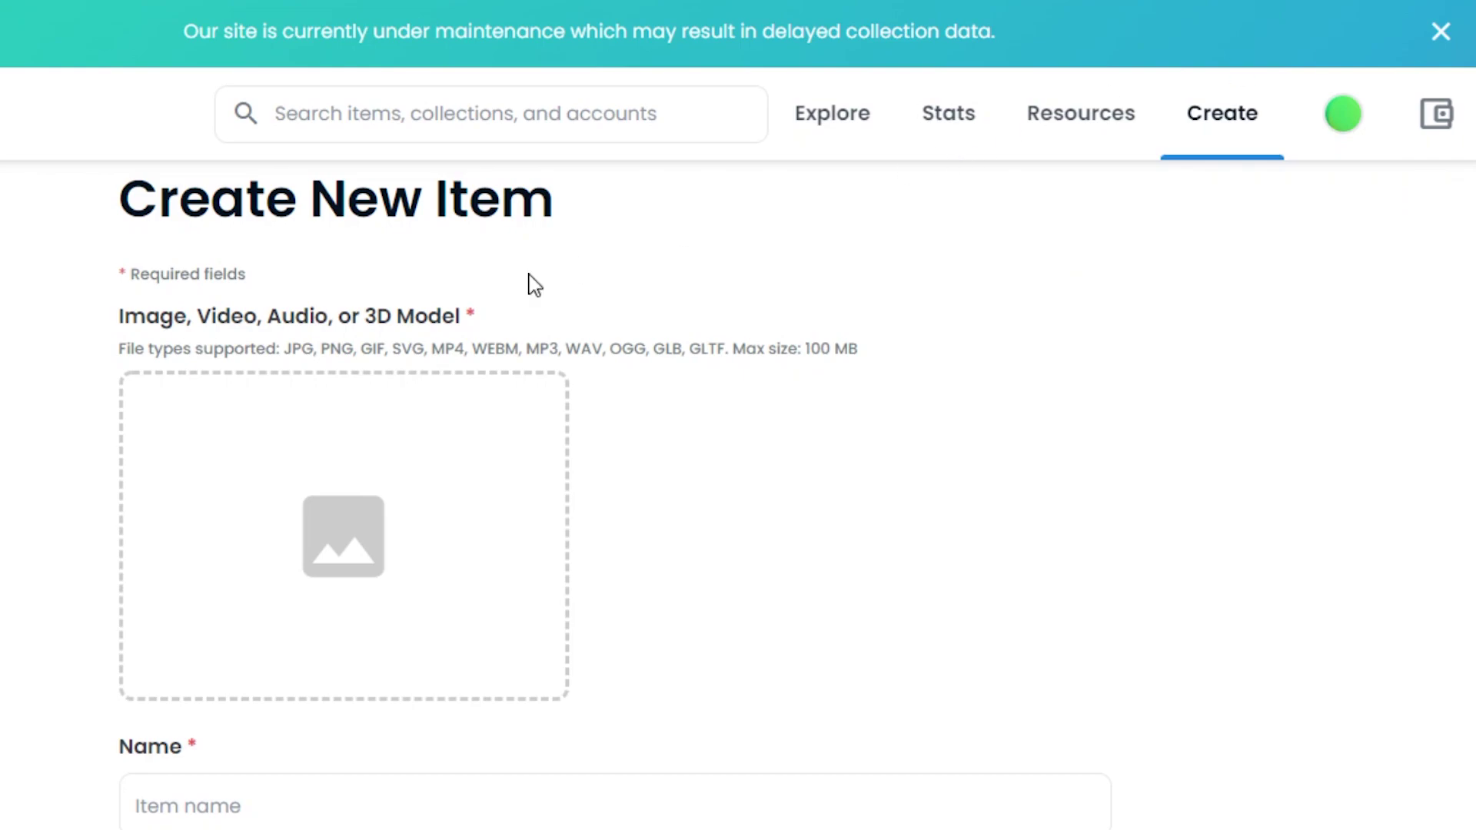
pyautogui.scroll(1, 366, 320)
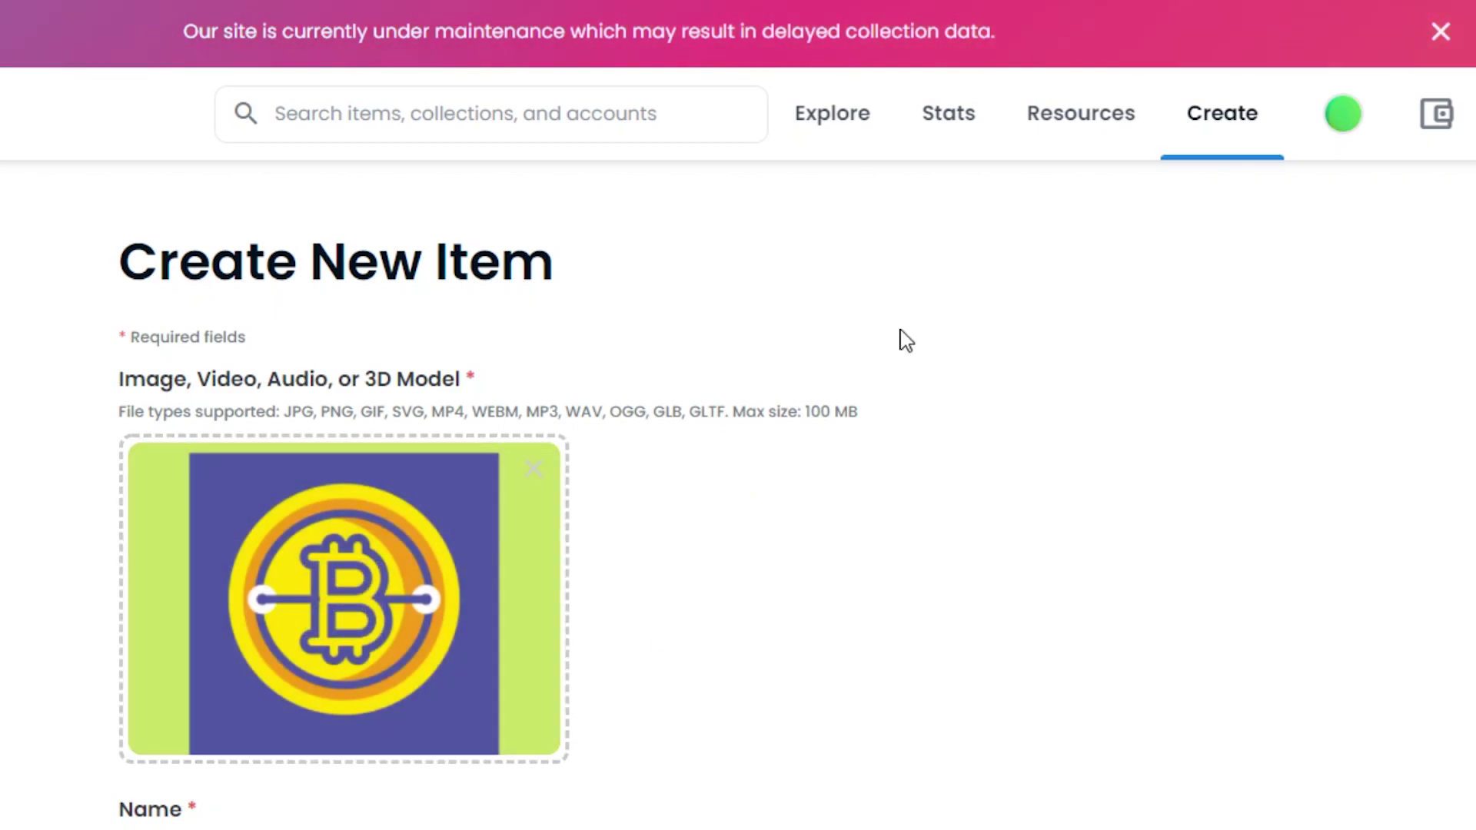
# Name the new item "Green and Blue Bitcoin"
pyautogui.scroll(-5, 738, 461)
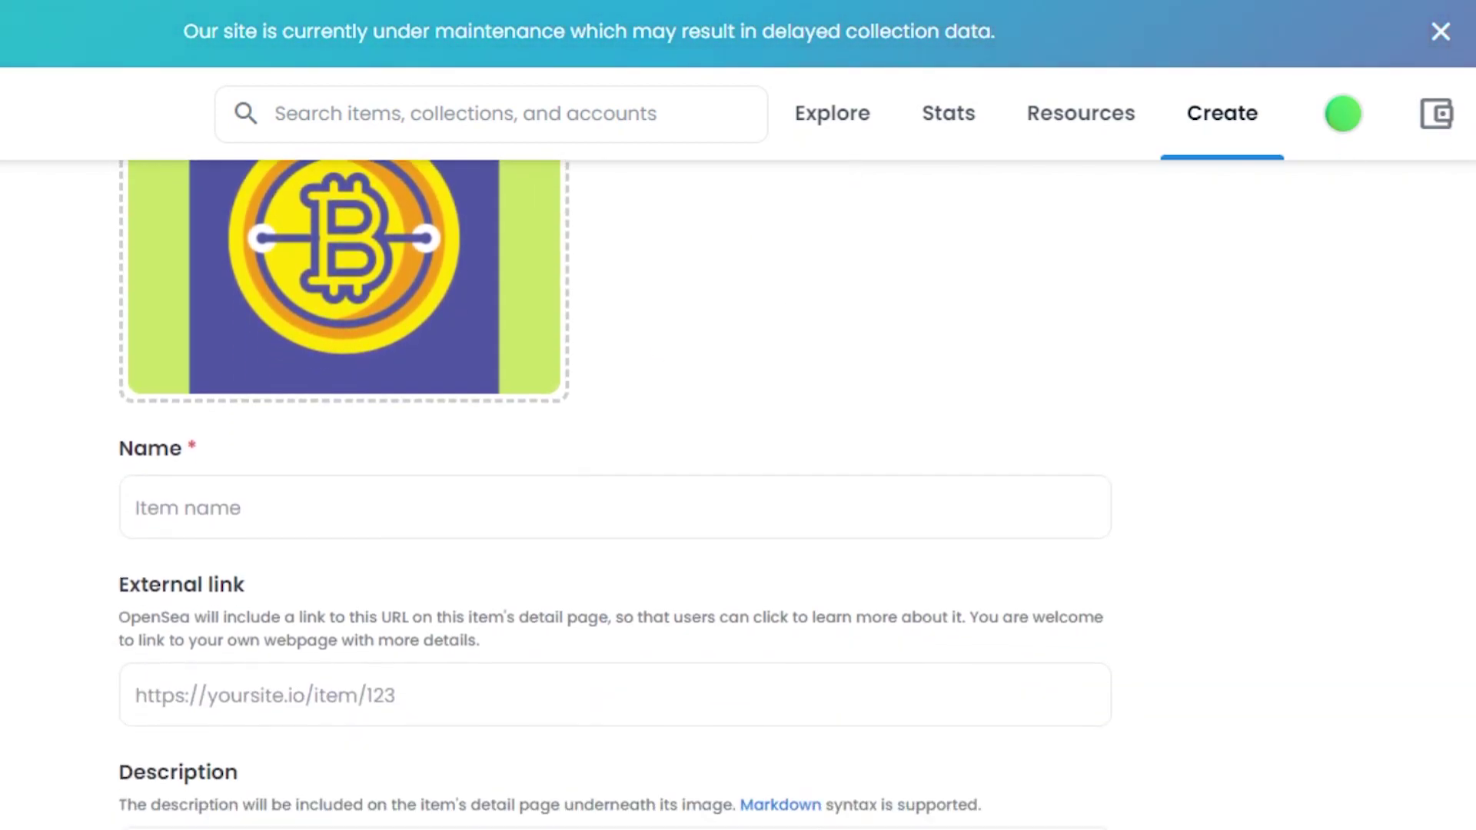
pyautogui.scroll(-1, 480, 383)
pyautogui.click(275, 461)
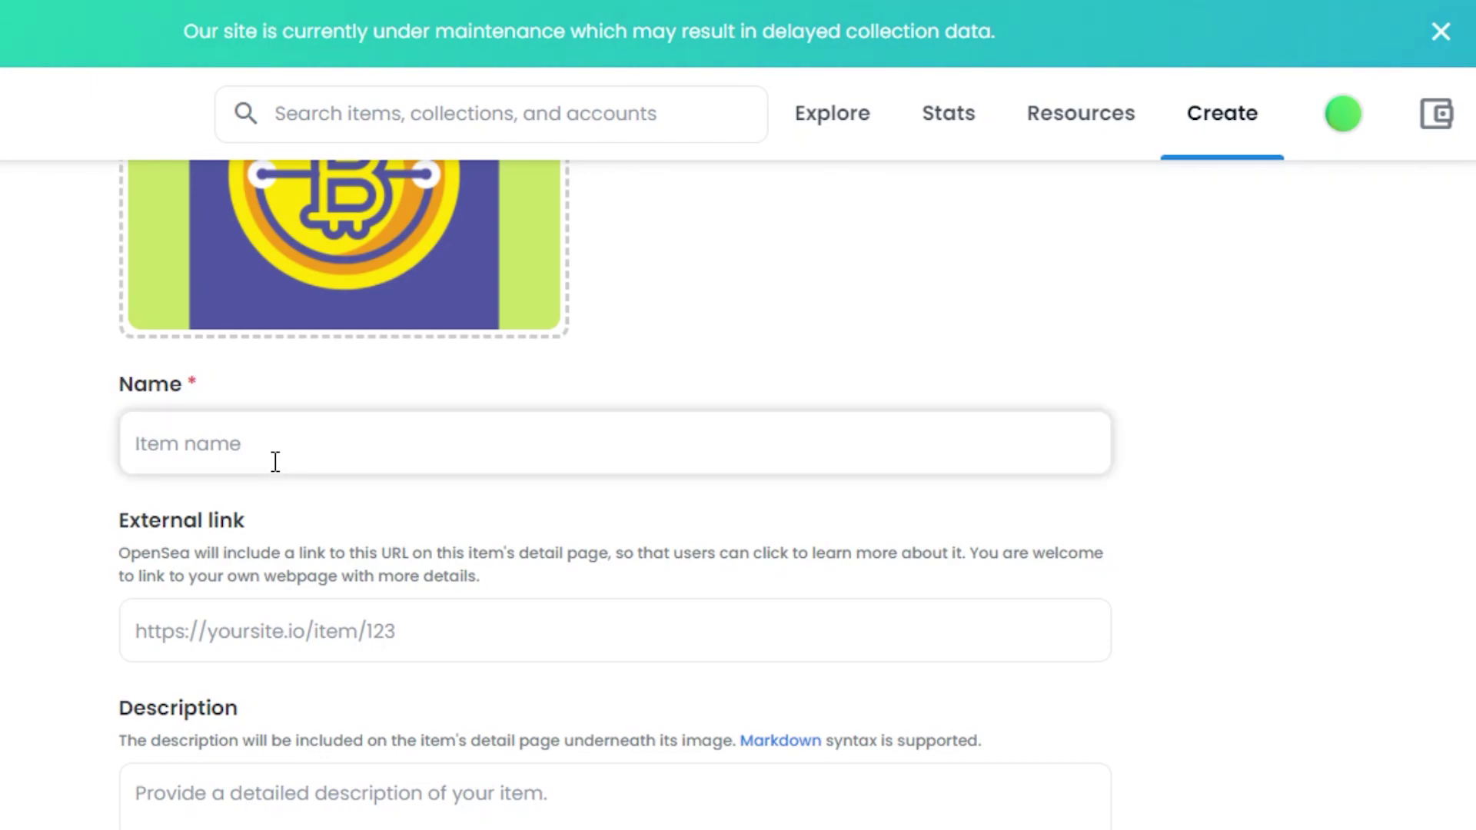
pyautogui.write('Green nd')
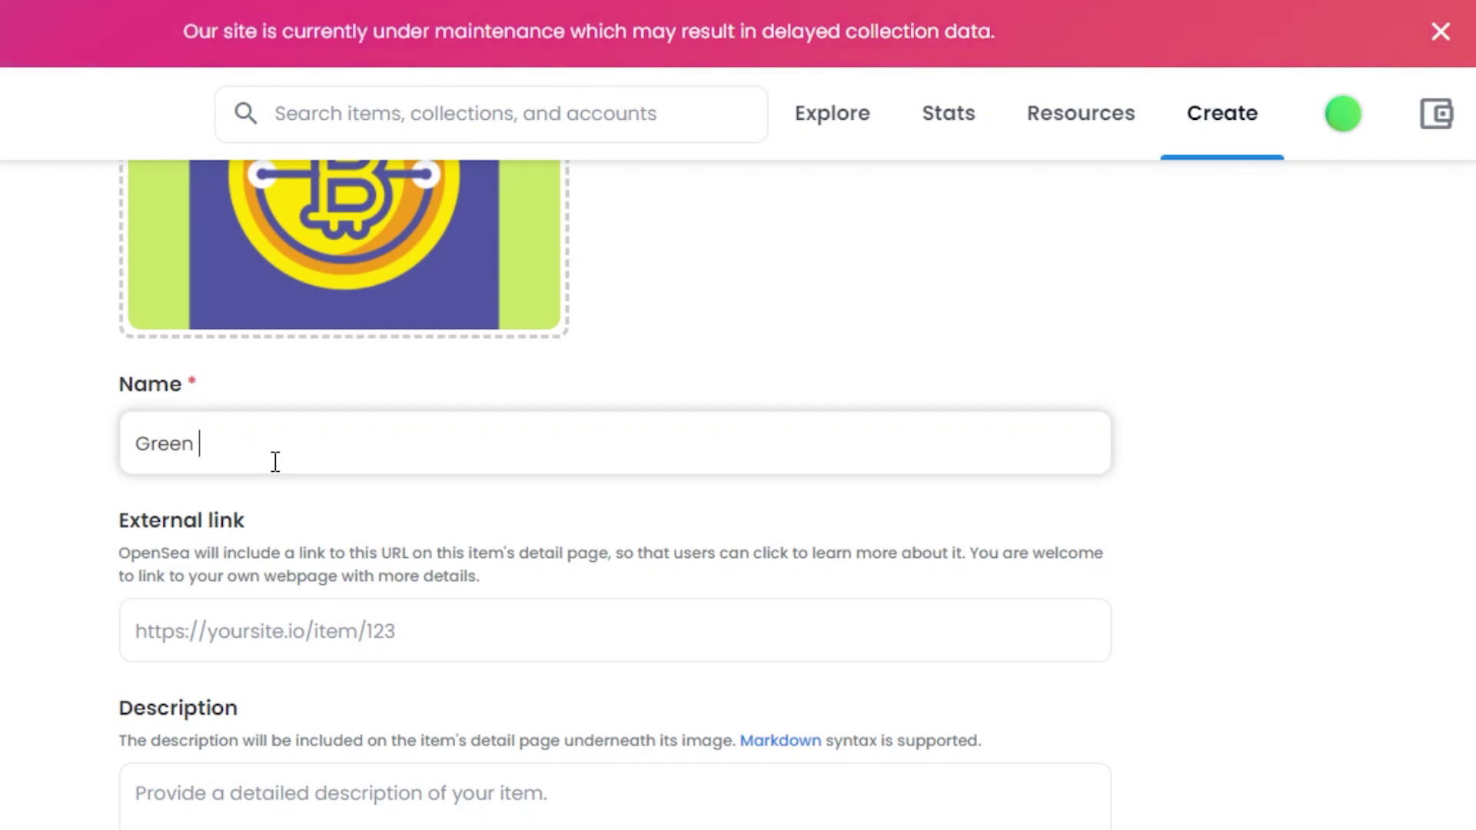
pyautogui.press('BackSpace')
pyautogui.press('BackSpace')
pyautogui.write('and Blue Bitcoin')
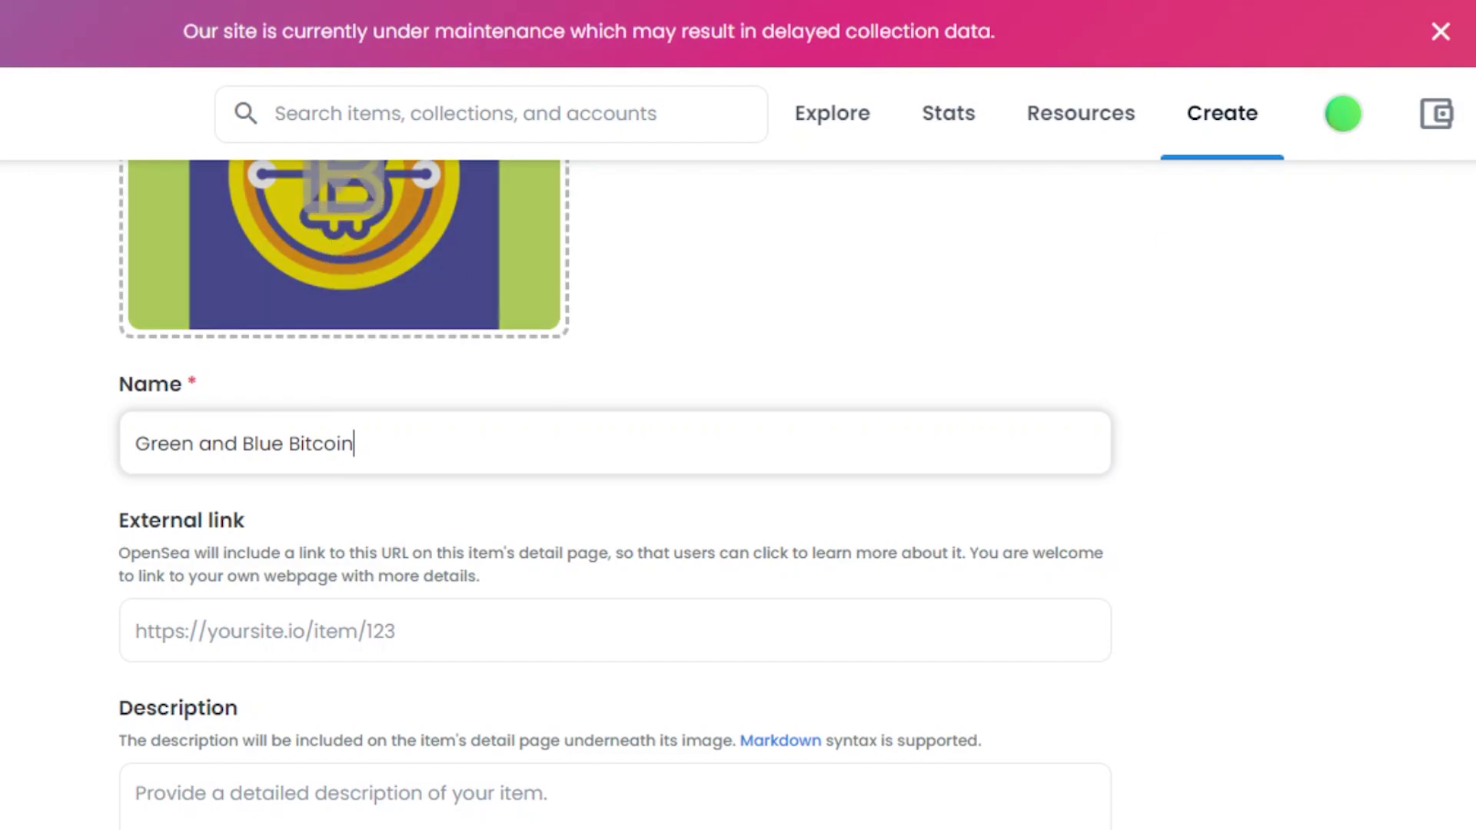
# Review the item's uploaded image and name together with the external link, description and collection fields
pyautogui.scroll(1, 517, 345)
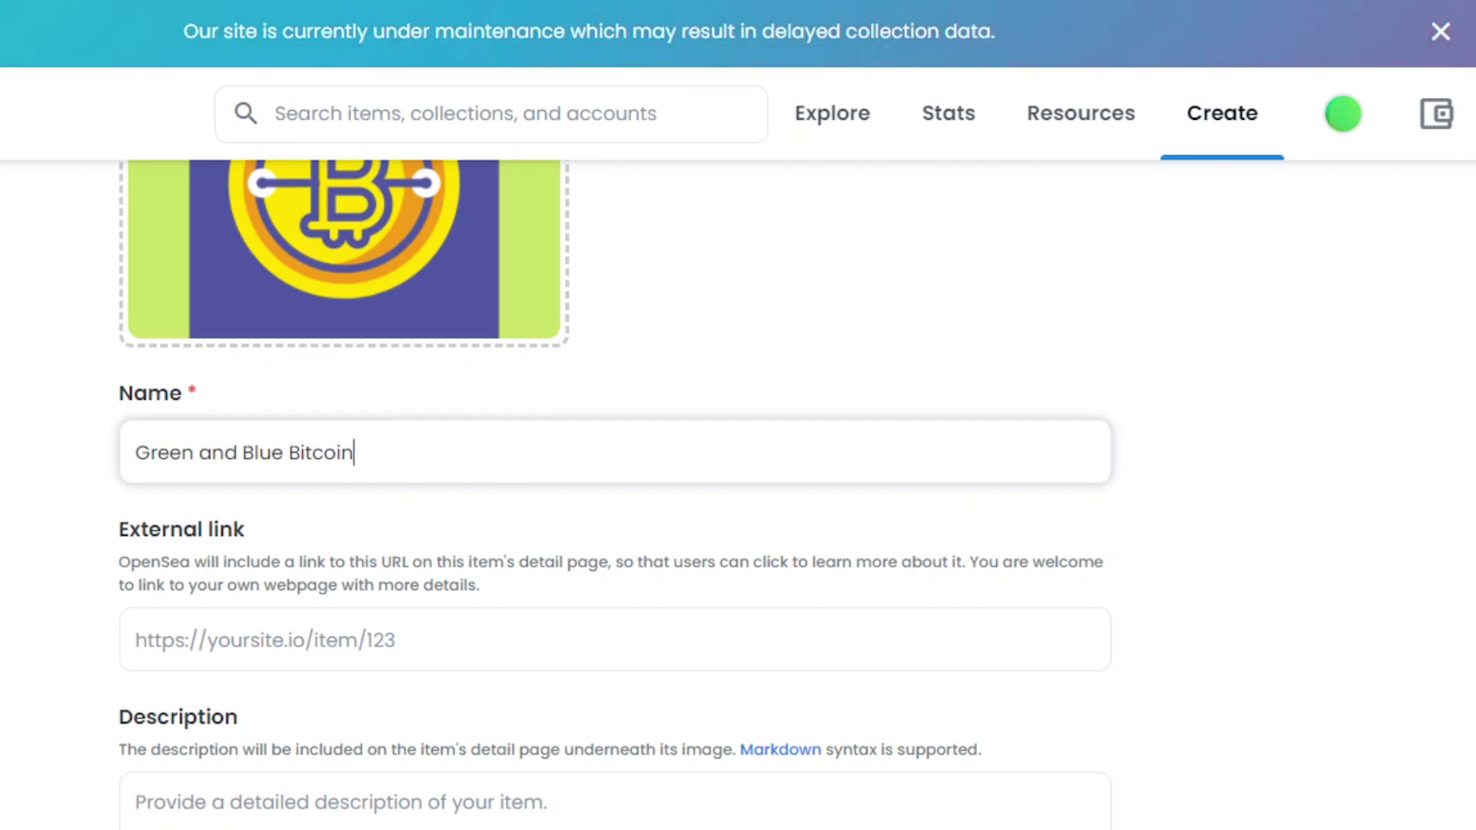
pyautogui.scroll(-1, 1459, 336)
pyautogui.scroll(-3, 615, 492)
pyautogui.scroll(1, 615, 492)
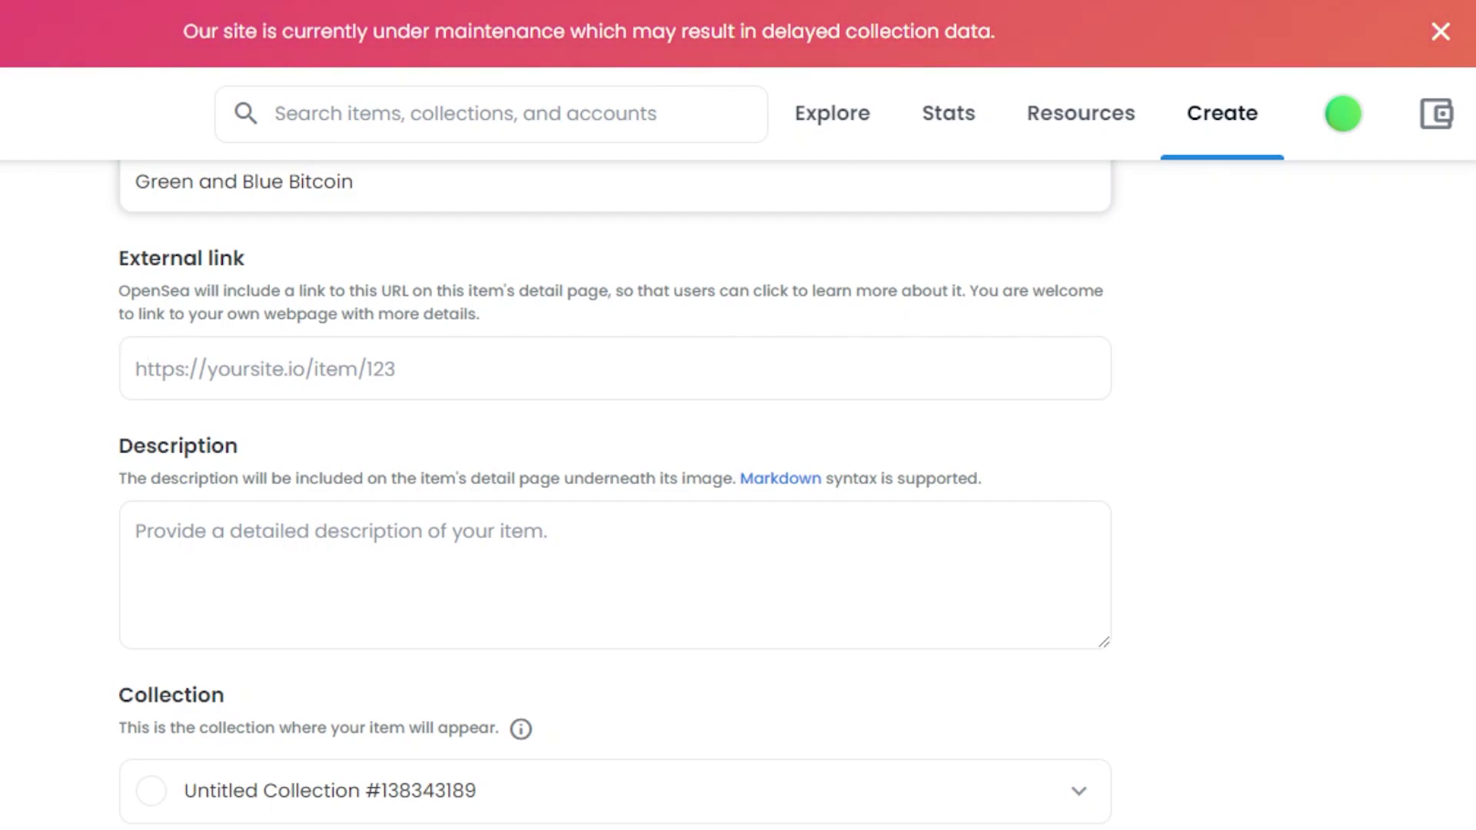
pyautogui.scroll(5, 205, 306)
pyautogui.scroll(3, 615, 492)
pyautogui.scroll(-3, 615, 492)
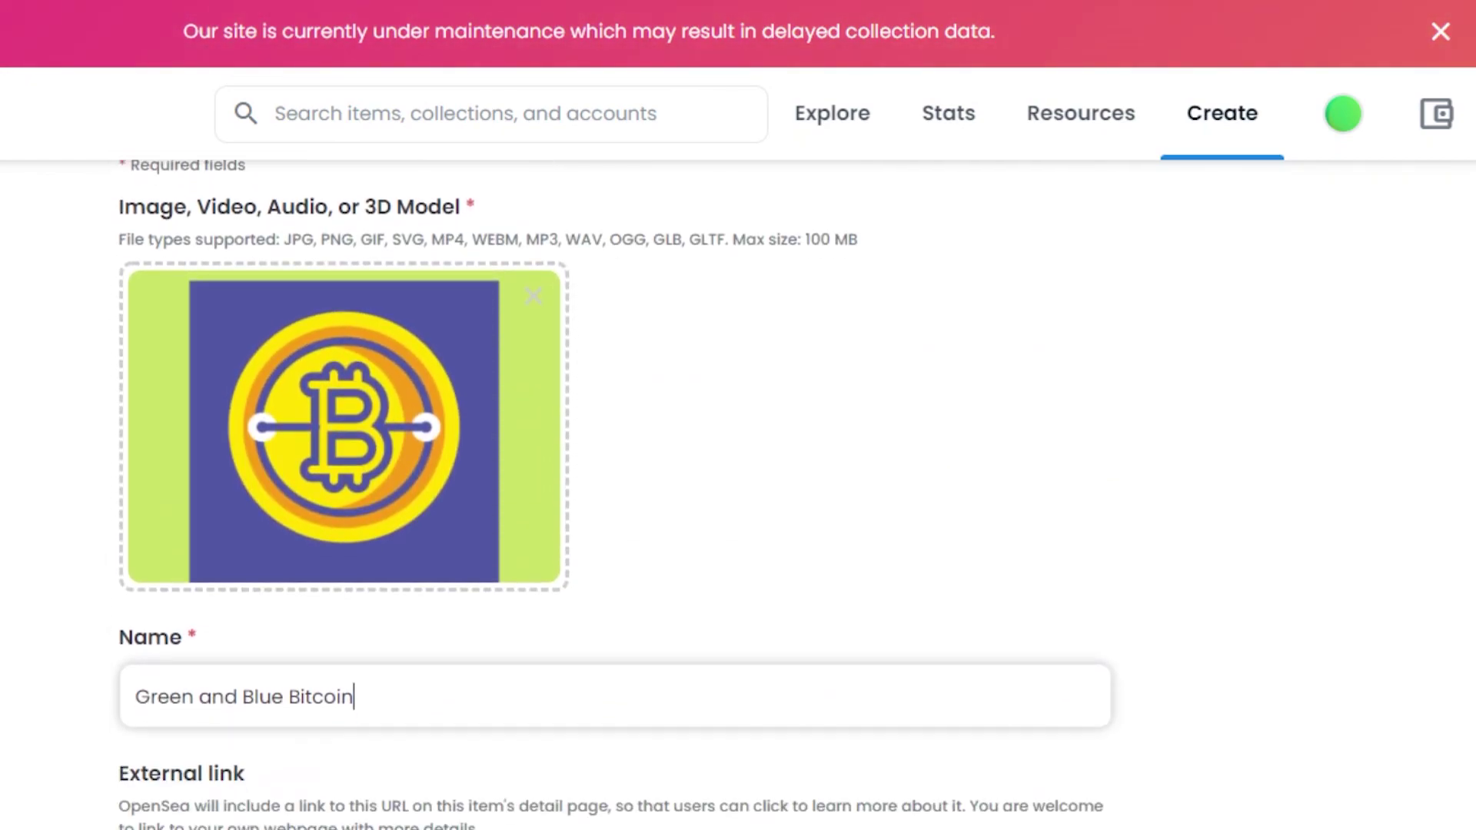
pyautogui.scroll(-1, 615, 492)
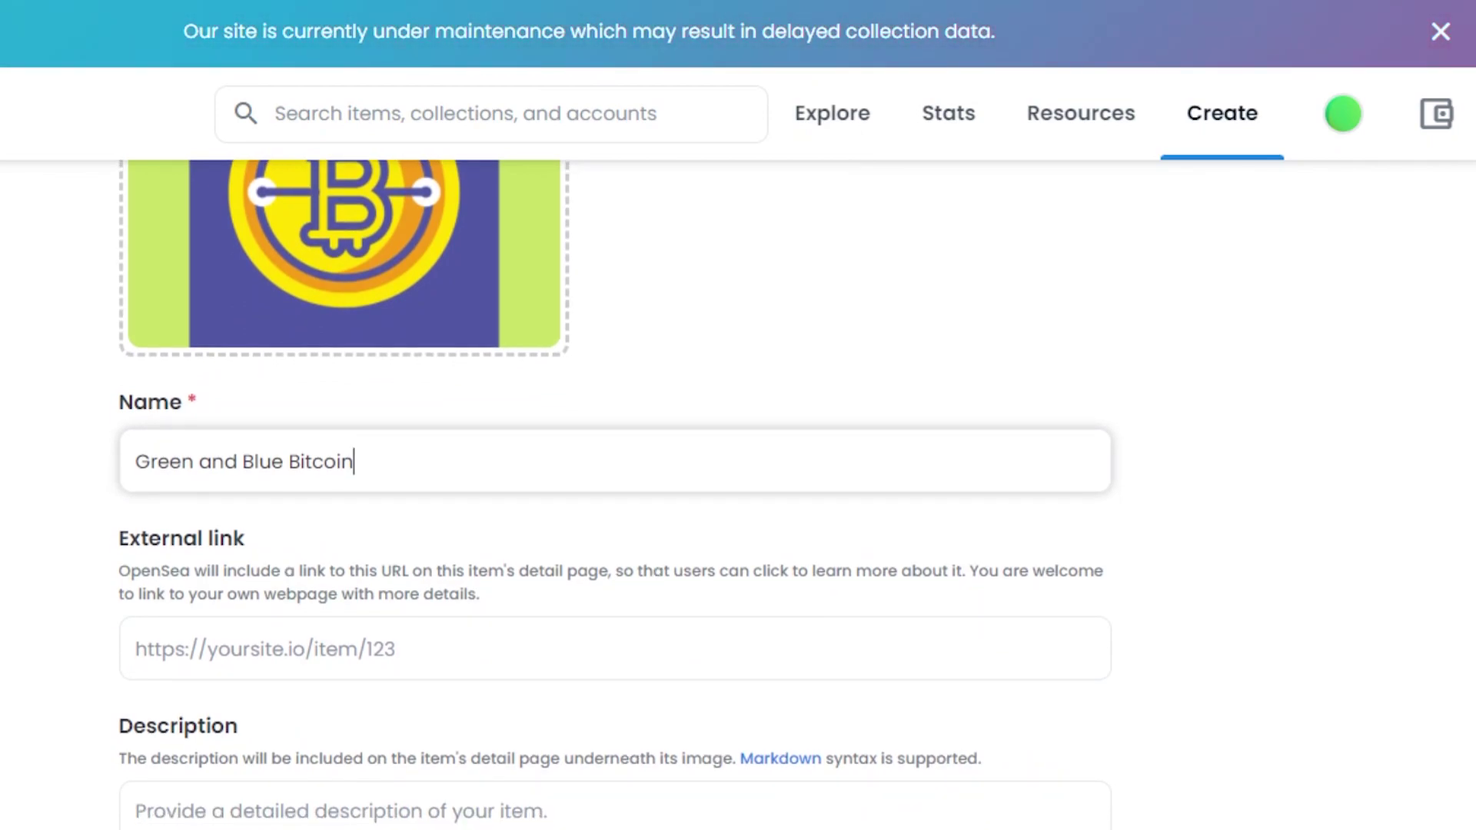
pyautogui.scroll(-2, 936, 320)
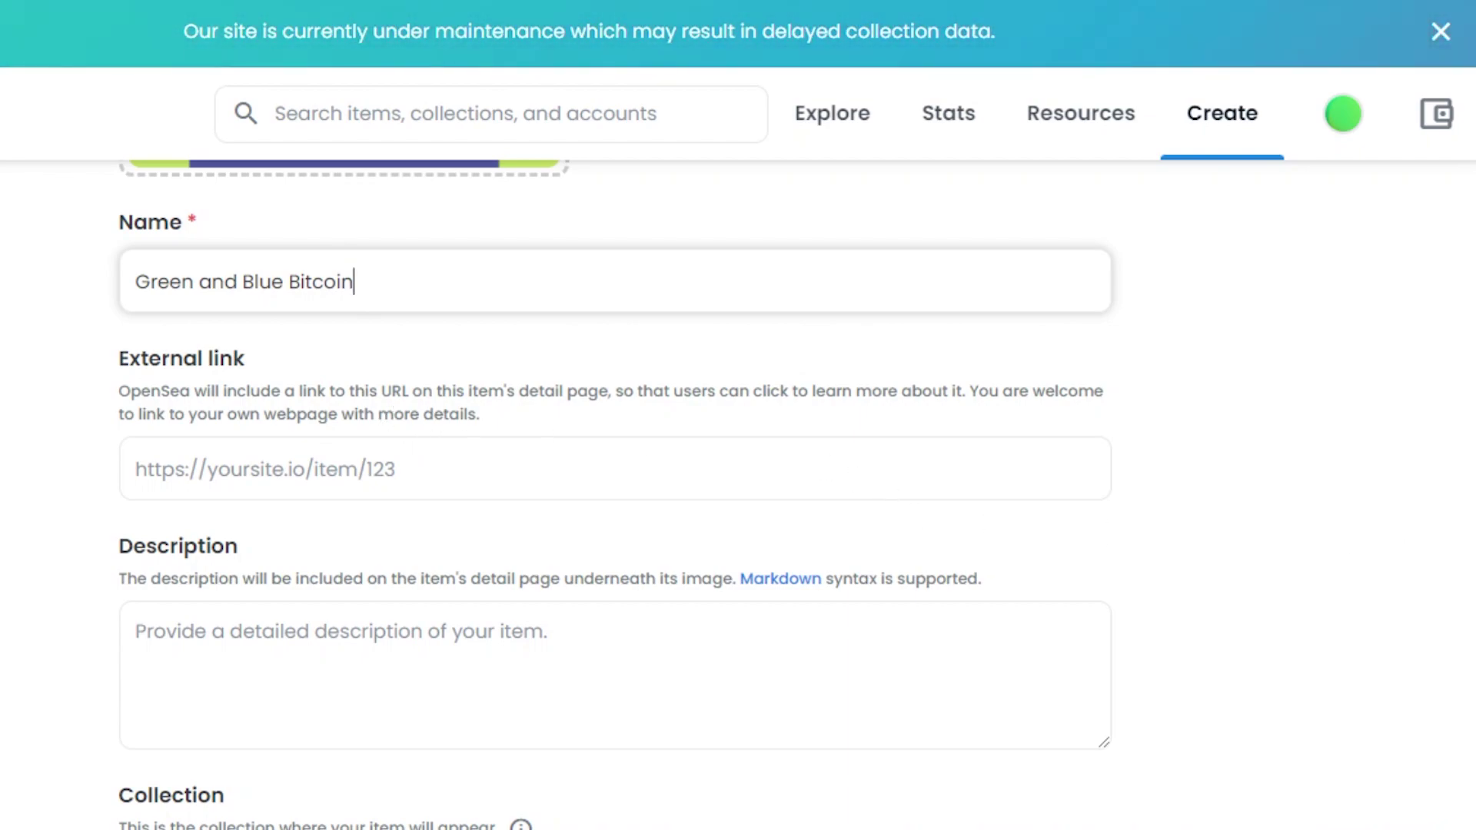
# Enter "Description...." as the item's description and choose Untitled Collection #138343189 as its collection
pyautogui.scroll(-4, 615, 492)
pyautogui.click(455, 338)
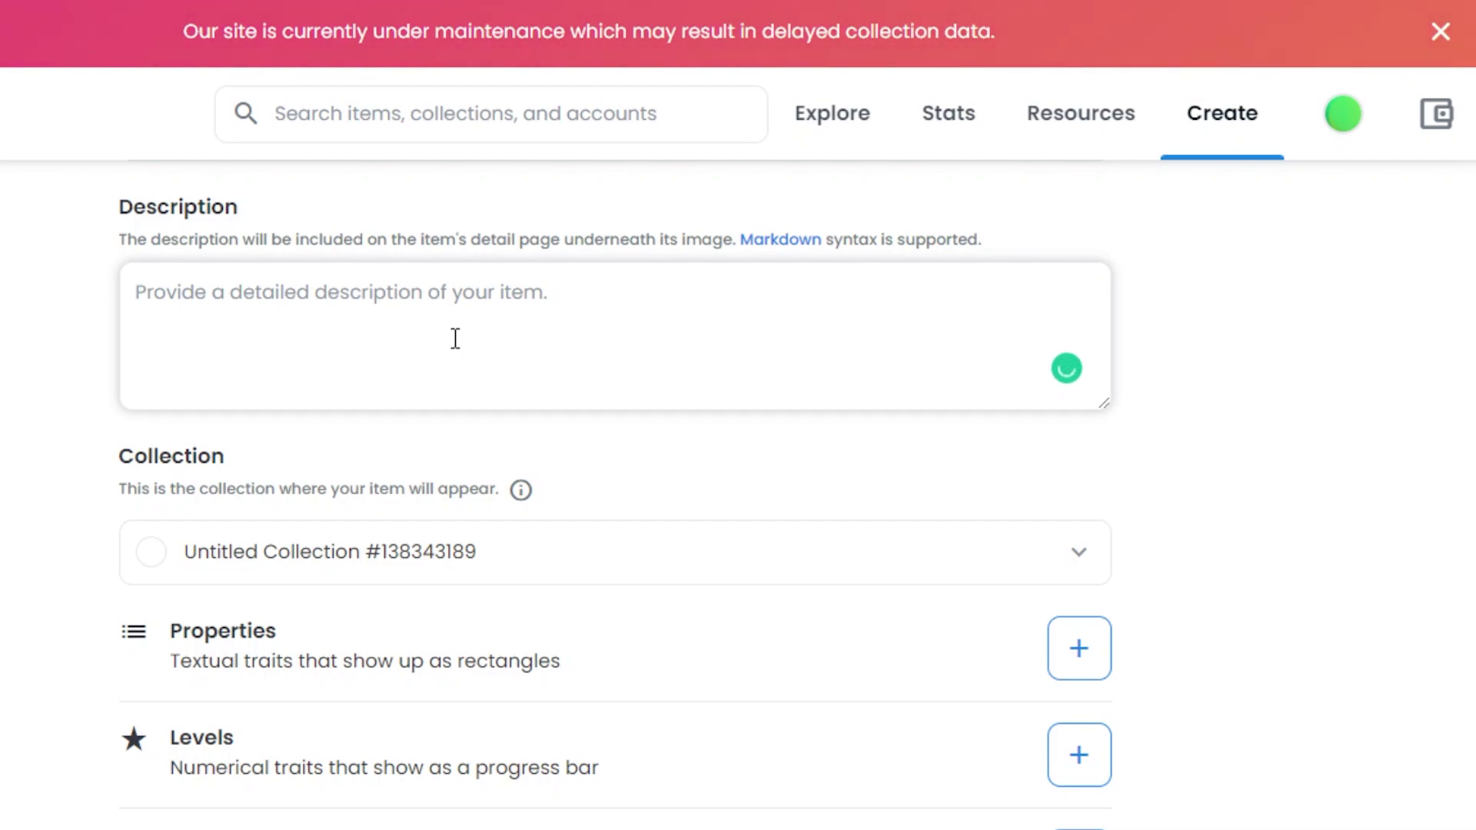
pyautogui.write('Descrip')
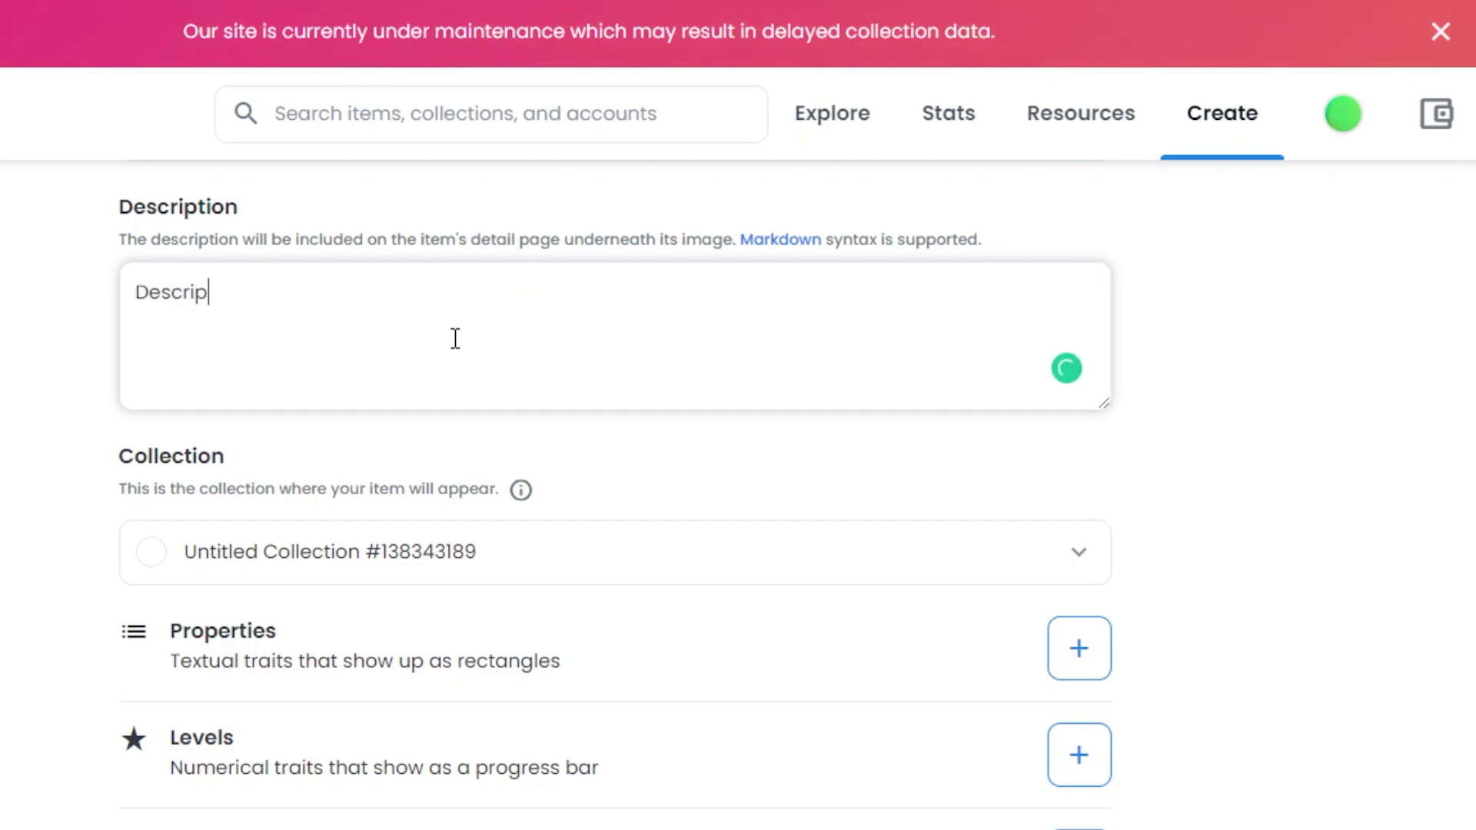
pyautogui.write('tion....')
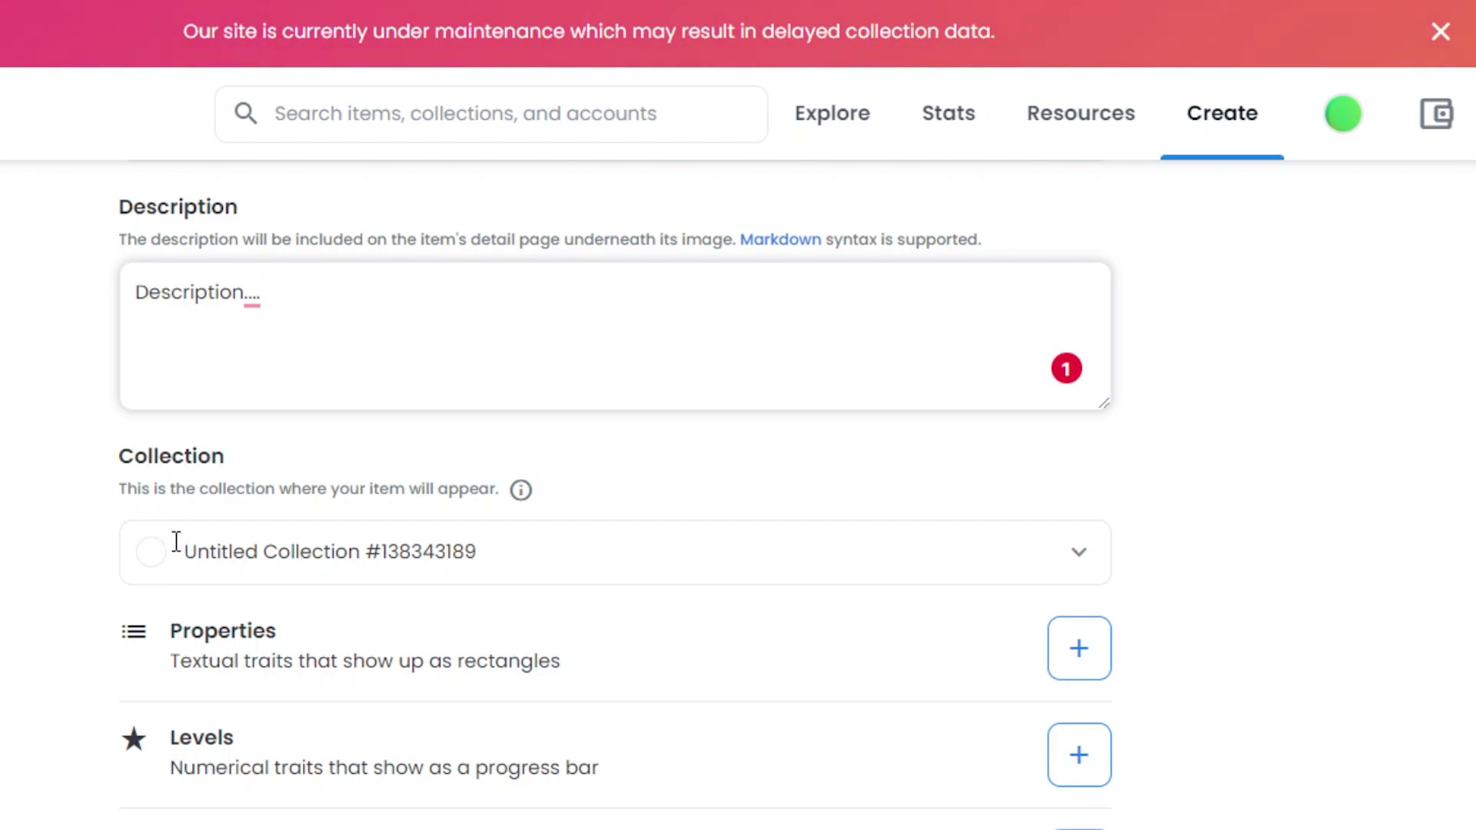
pyautogui.click(1079, 569)
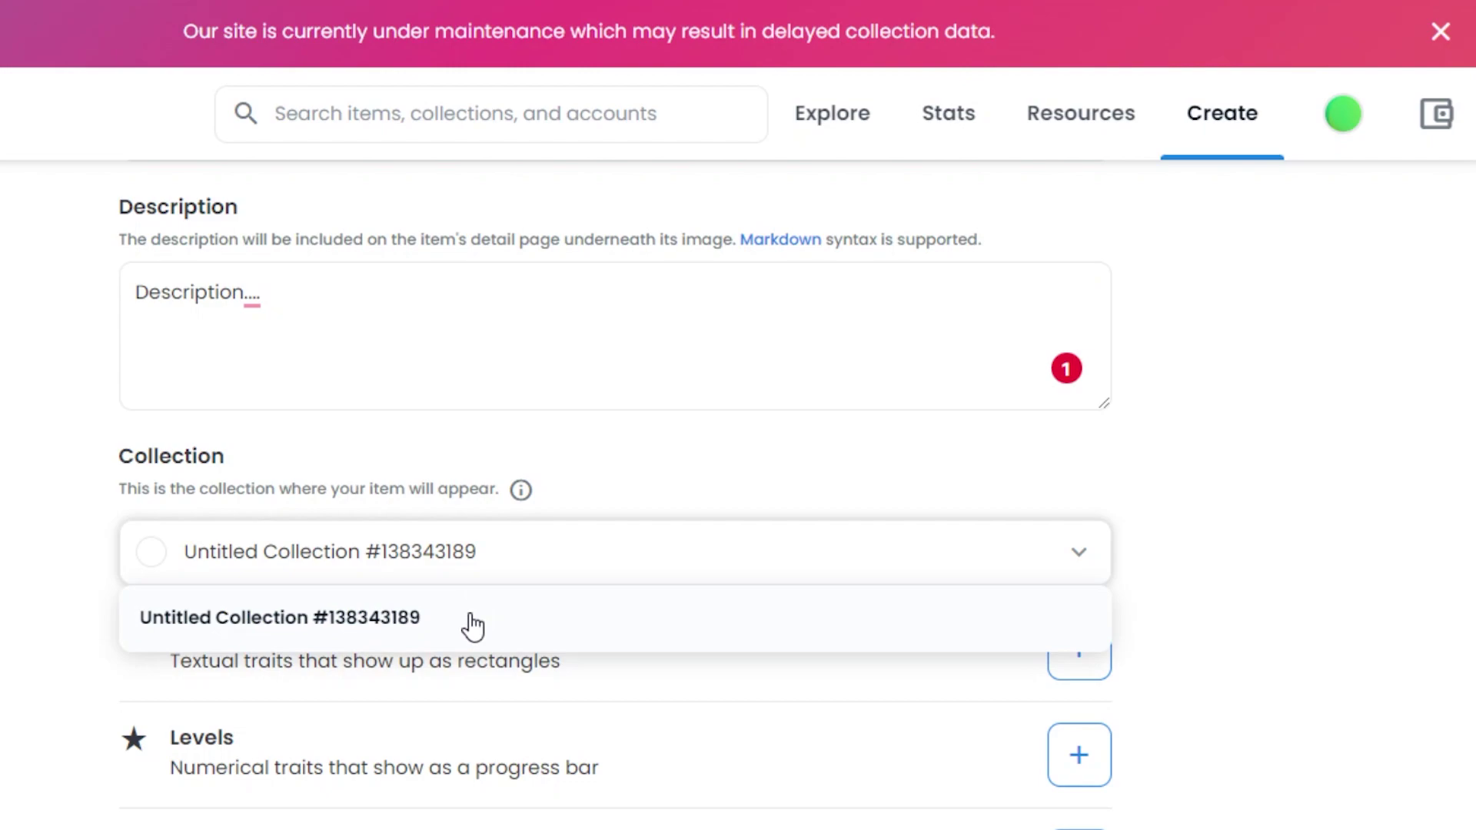
pyautogui.click(472, 621)
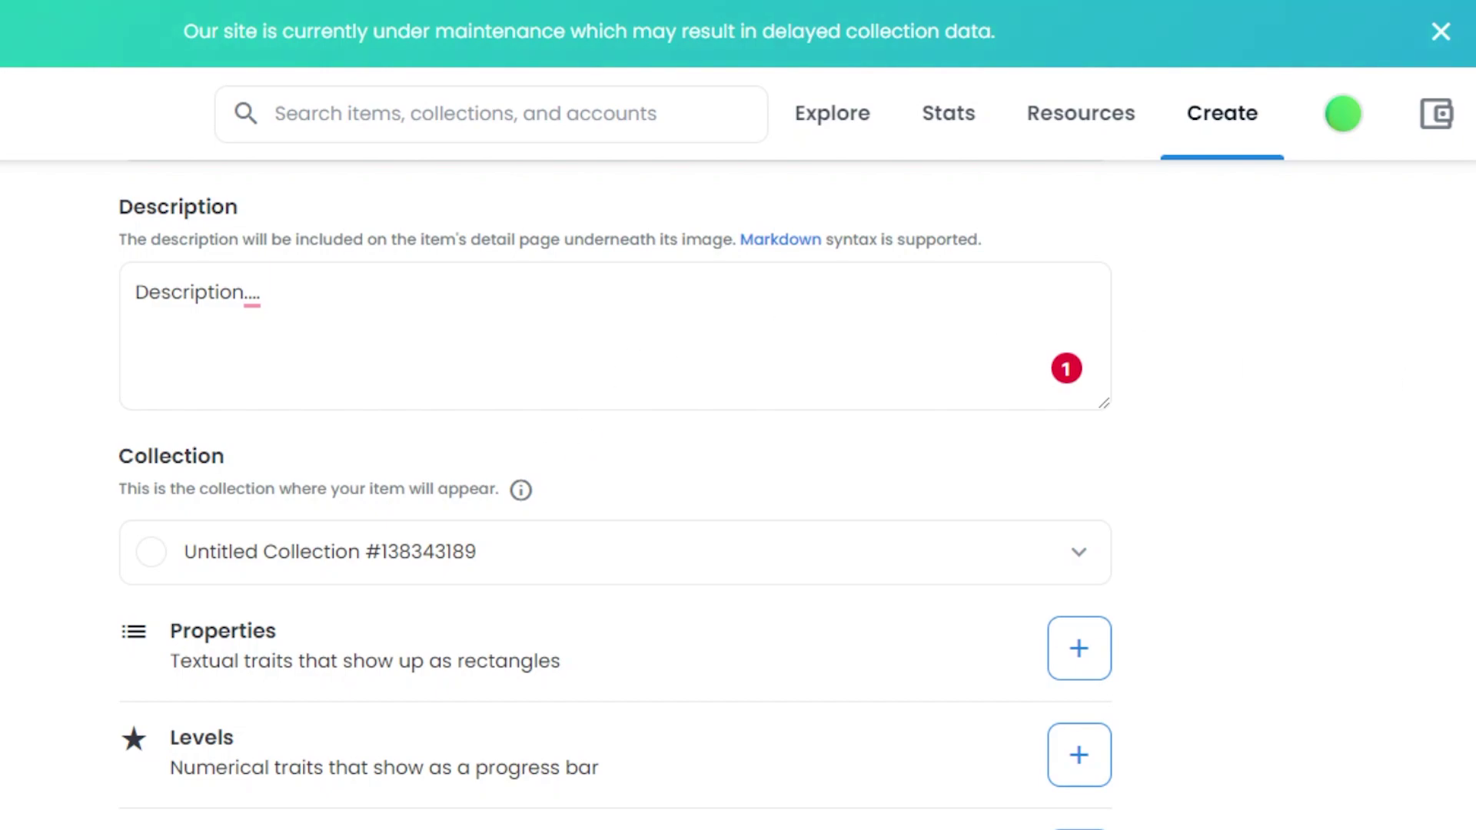
# Enter a first item property with the type "Color" and the name "green"
pyautogui.scroll(10, 615, 461)
pyautogui.scroll(-3, 49, 454)
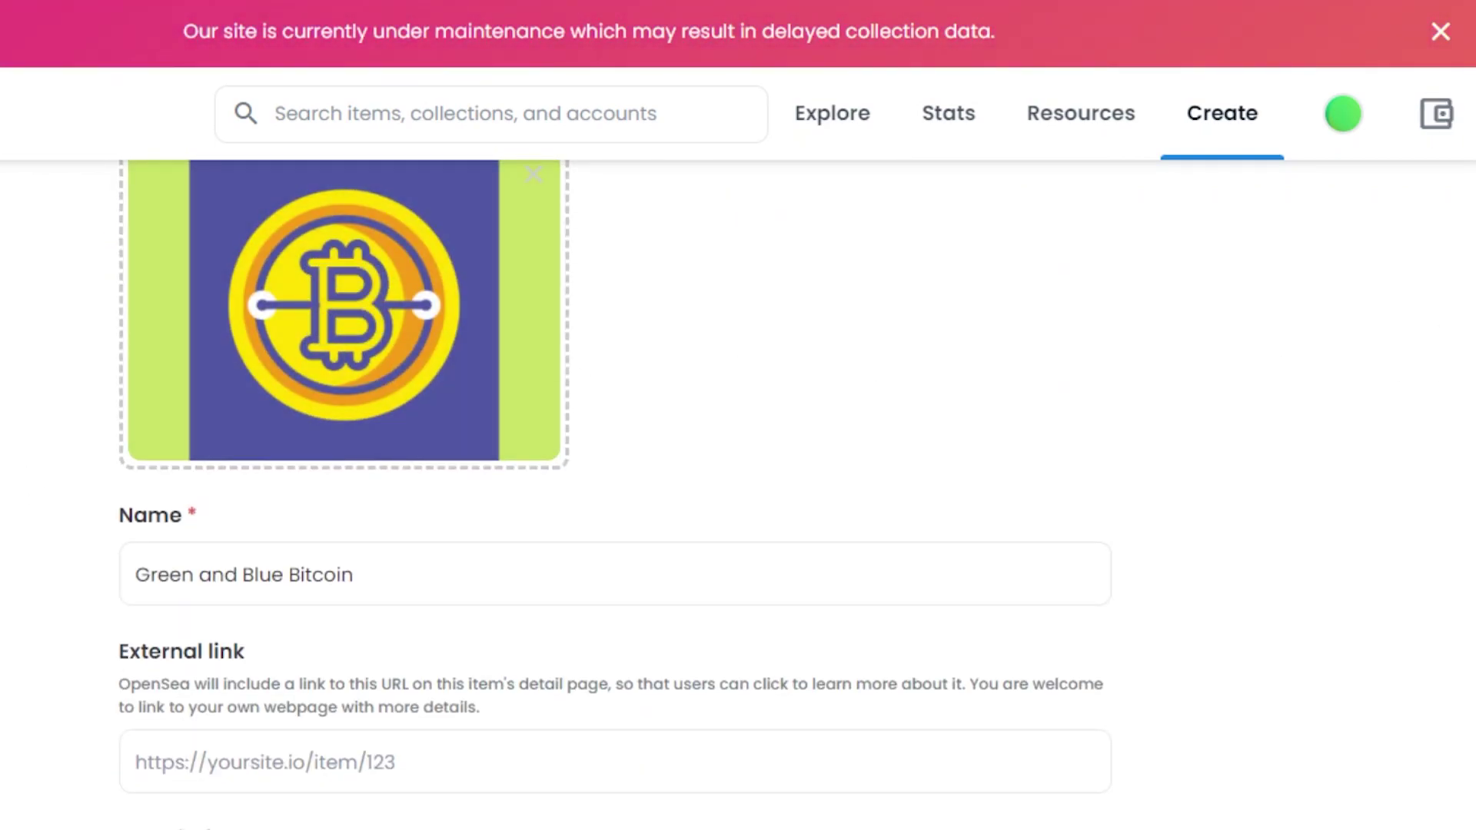
pyautogui.scroll(-5, 738, 461)
pyautogui.scroll(-6, 615, 492)
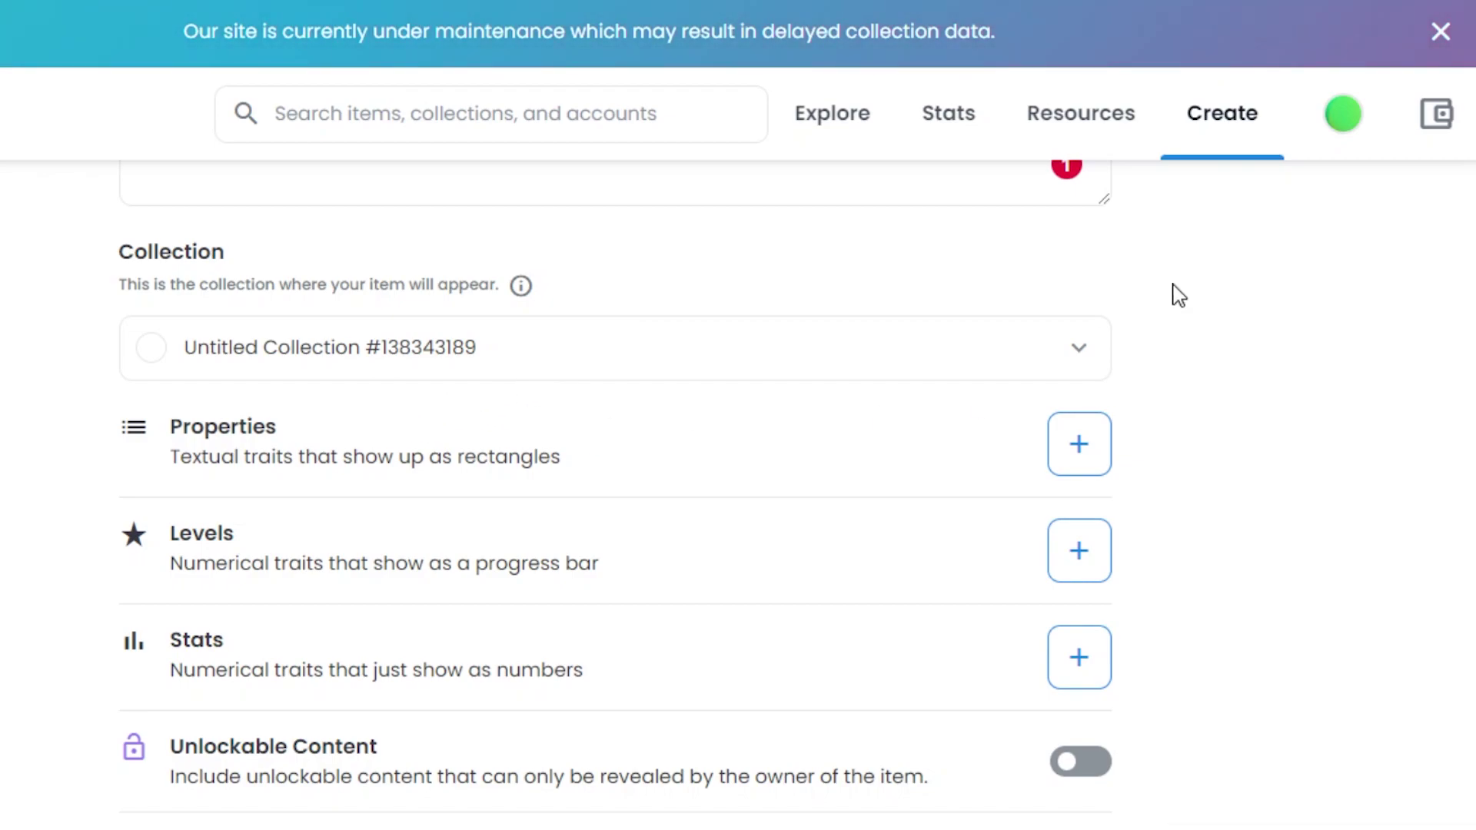
pyautogui.scroll(-3, 615, 484)
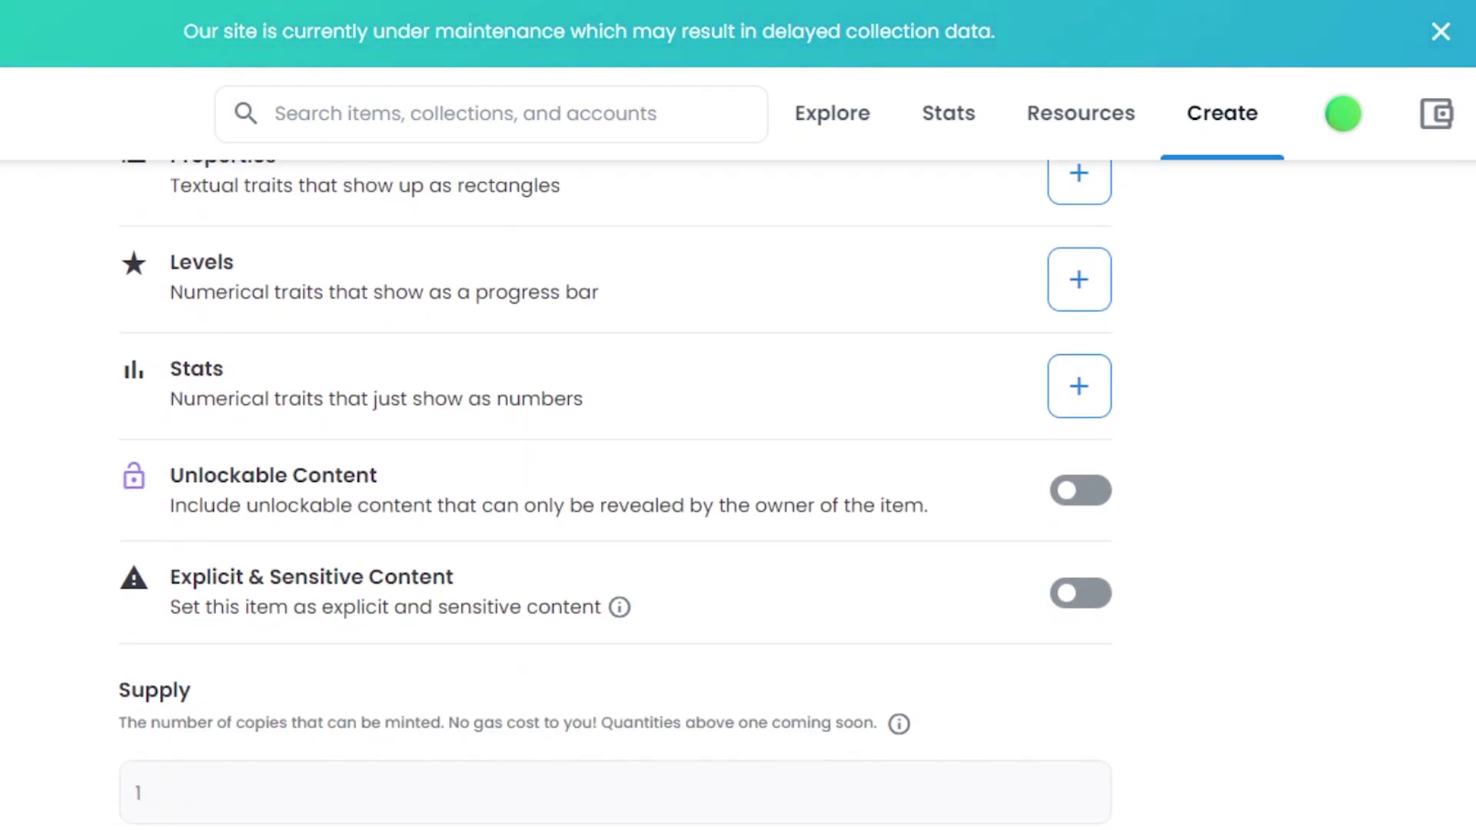
pyautogui.scroll(2, 422, 257)
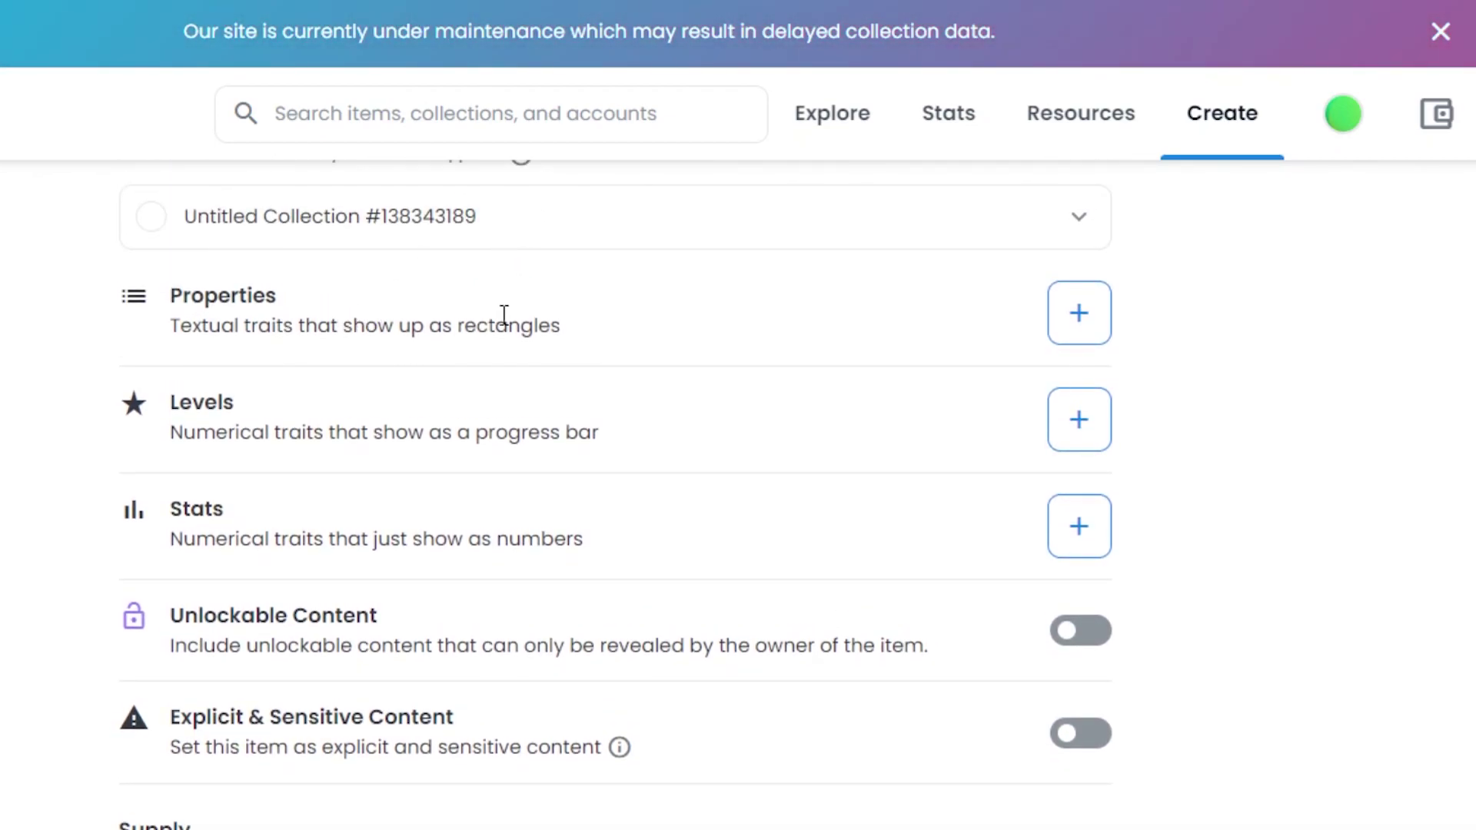
pyautogui.click(1100, 326)
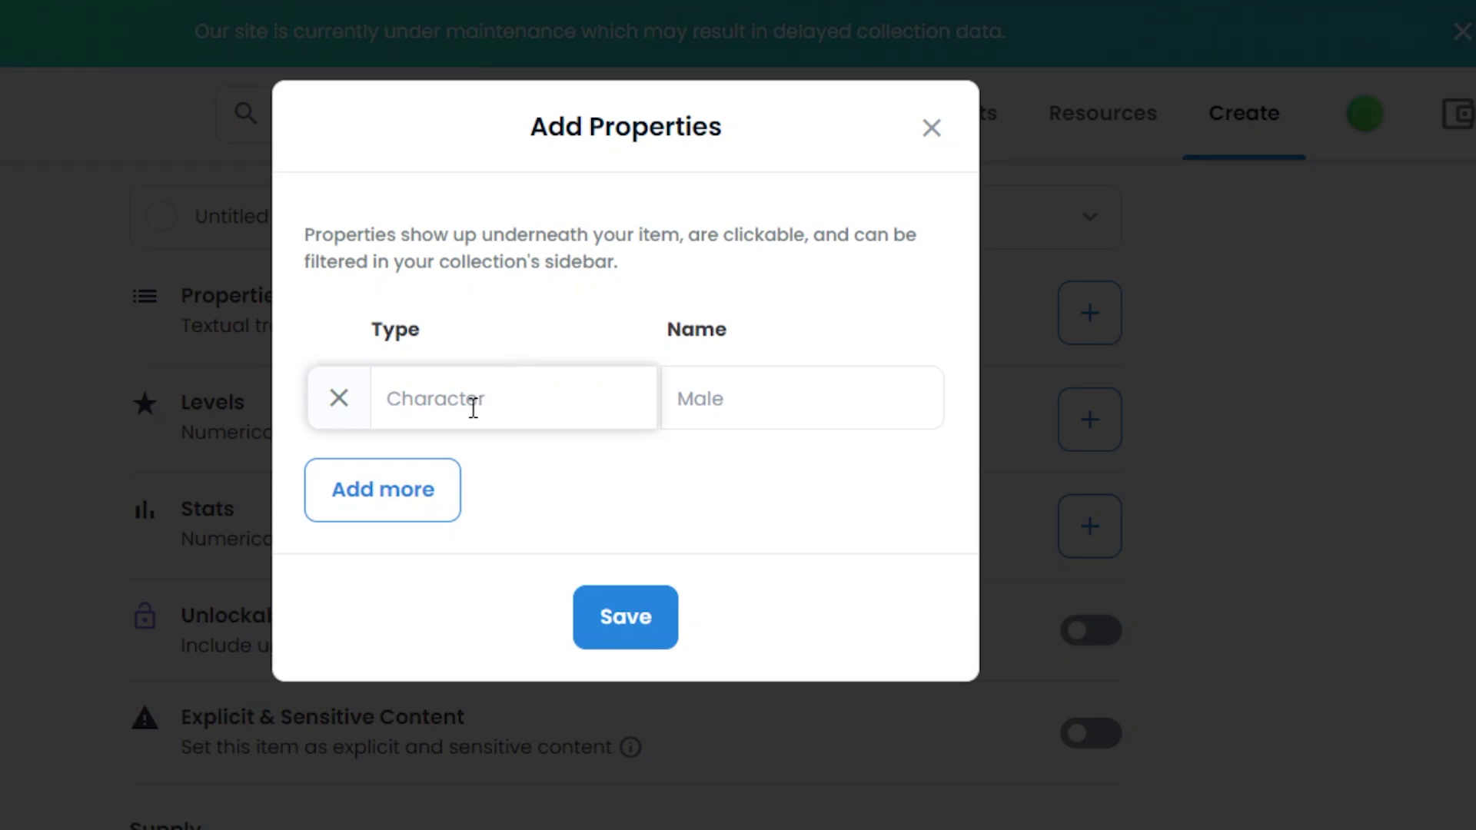
pyautogui.write('Color')
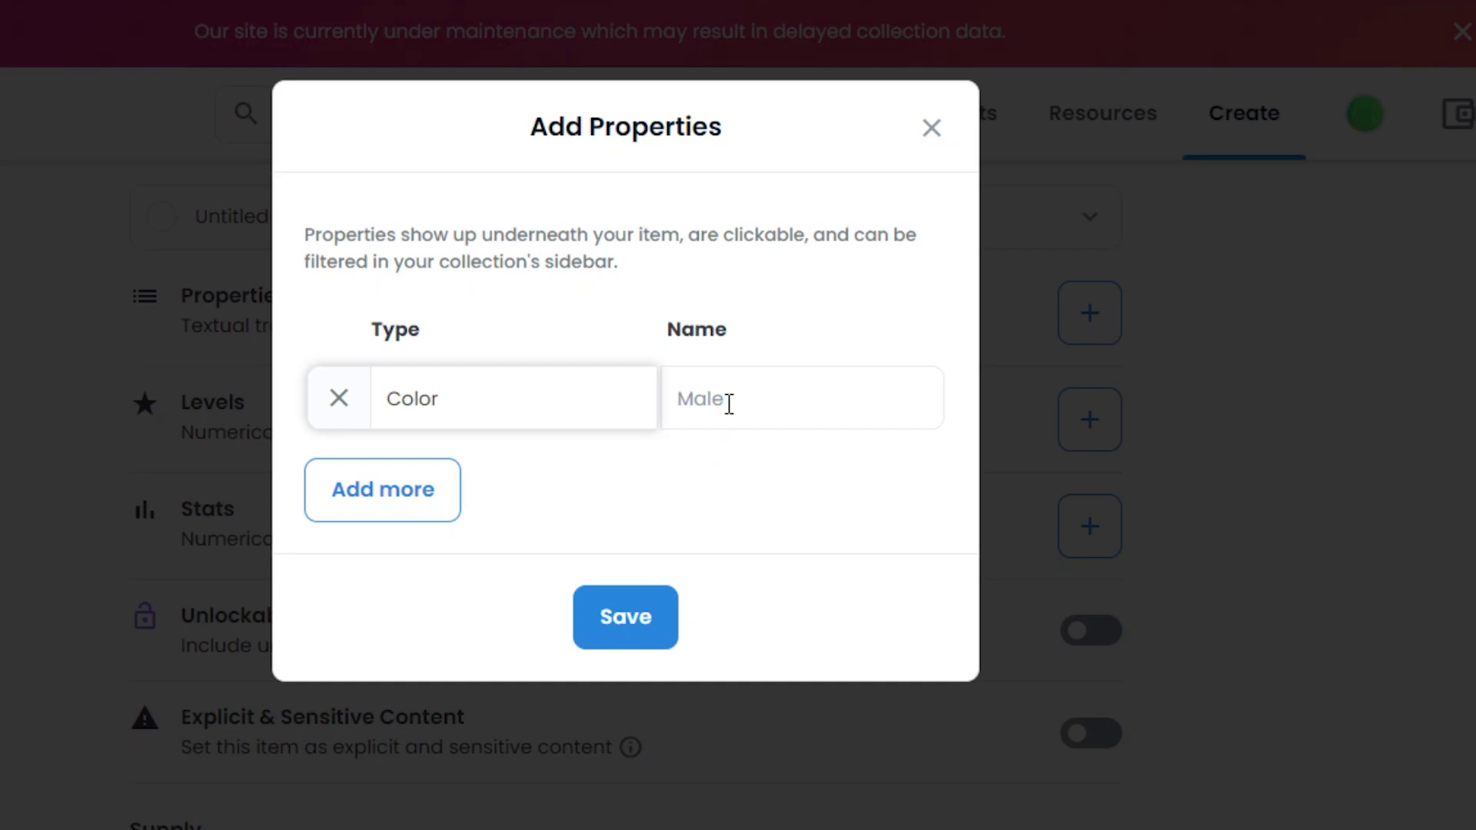
pyautogui.click(729, 404)
pyautogui.write('green')
# Add a second property with the type "Color" and the name "Blue", and save the properties
pyautogui.click(379, 486)
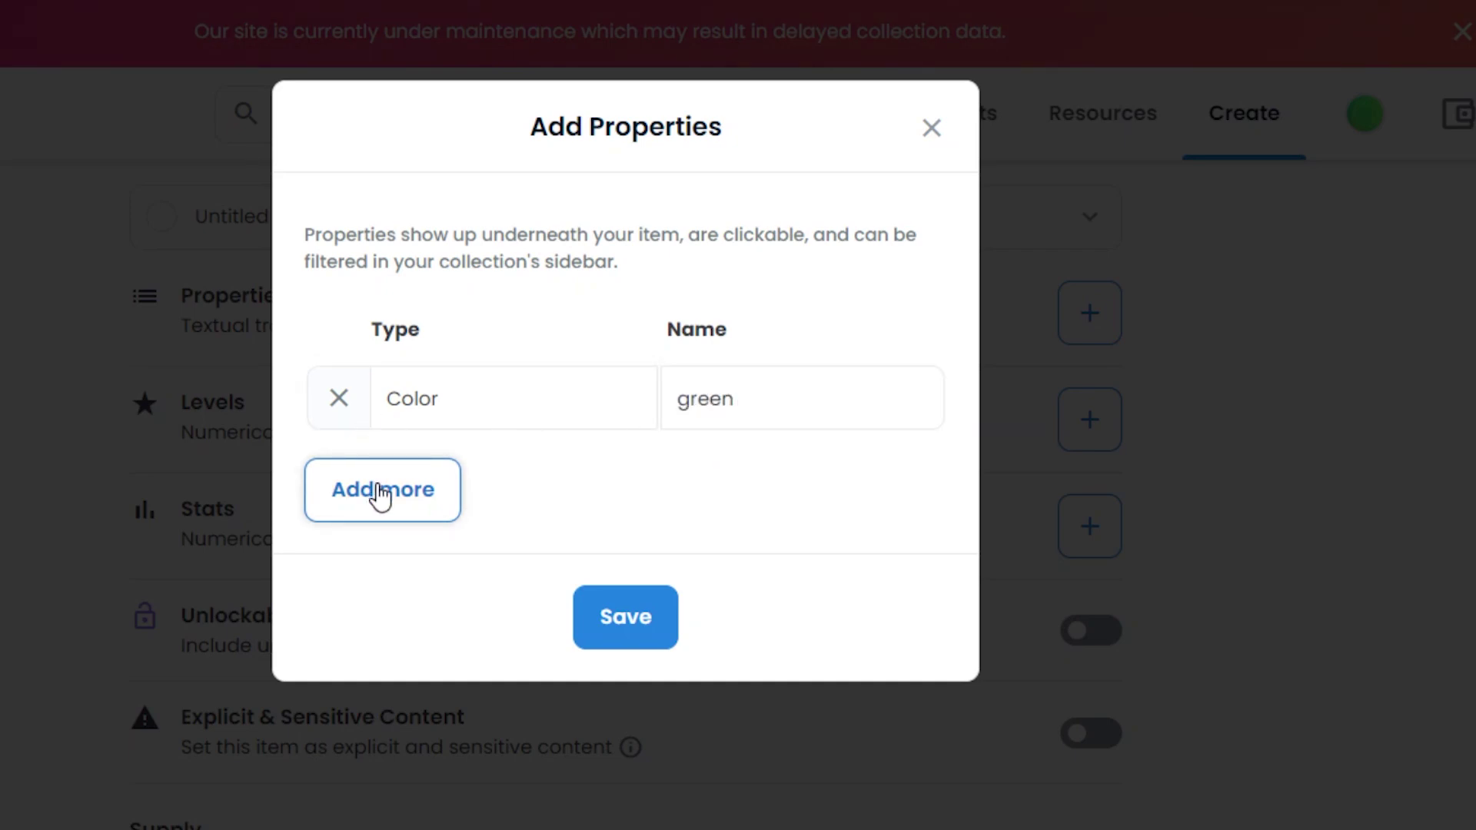
pyautogui.click(440, 495)
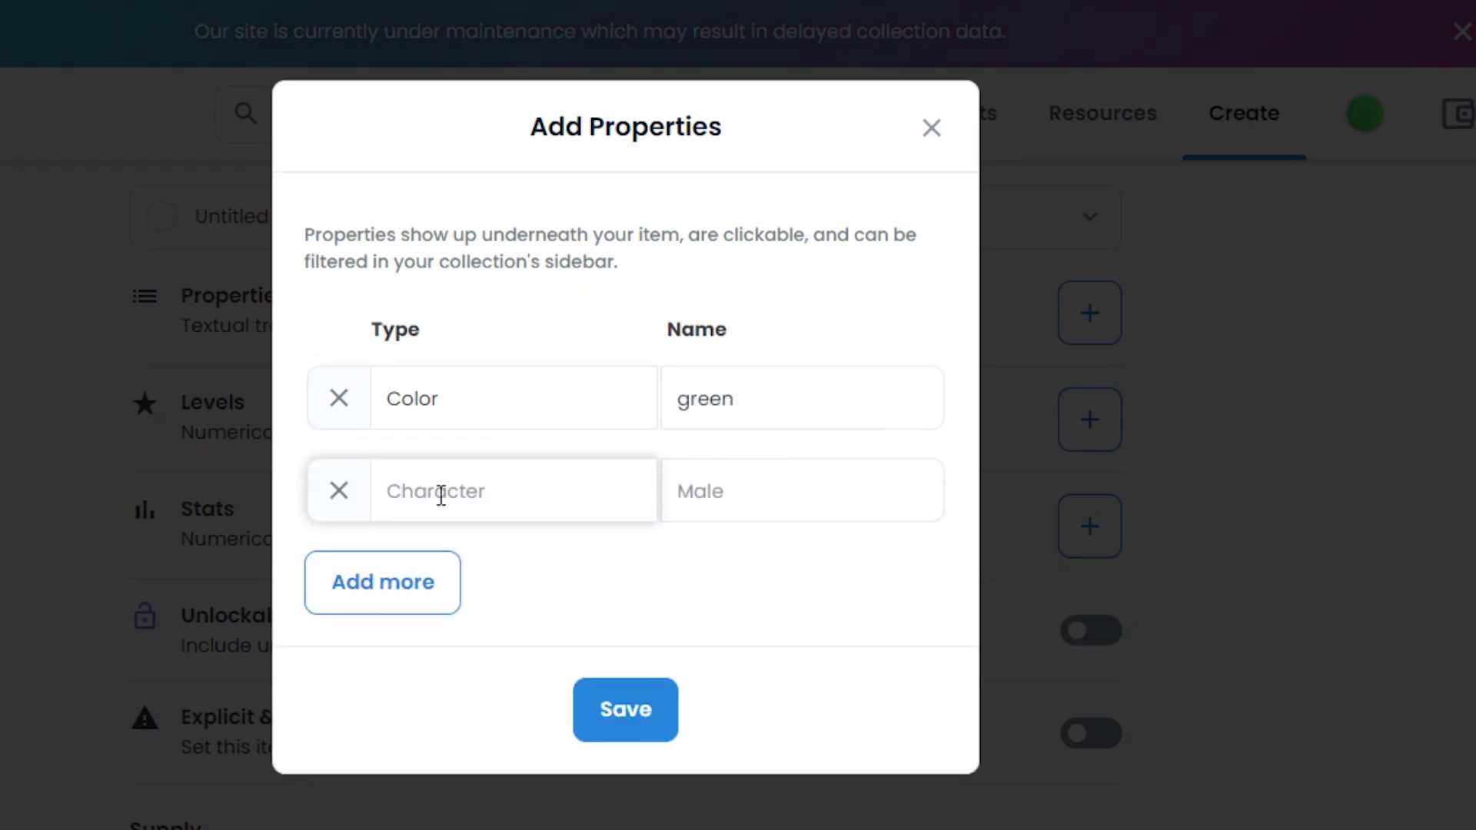
pyautogui.write('Ci')
pyautogui.write('olor')
pyautogui.click(738, 493)
pyautogui.write('Blue')
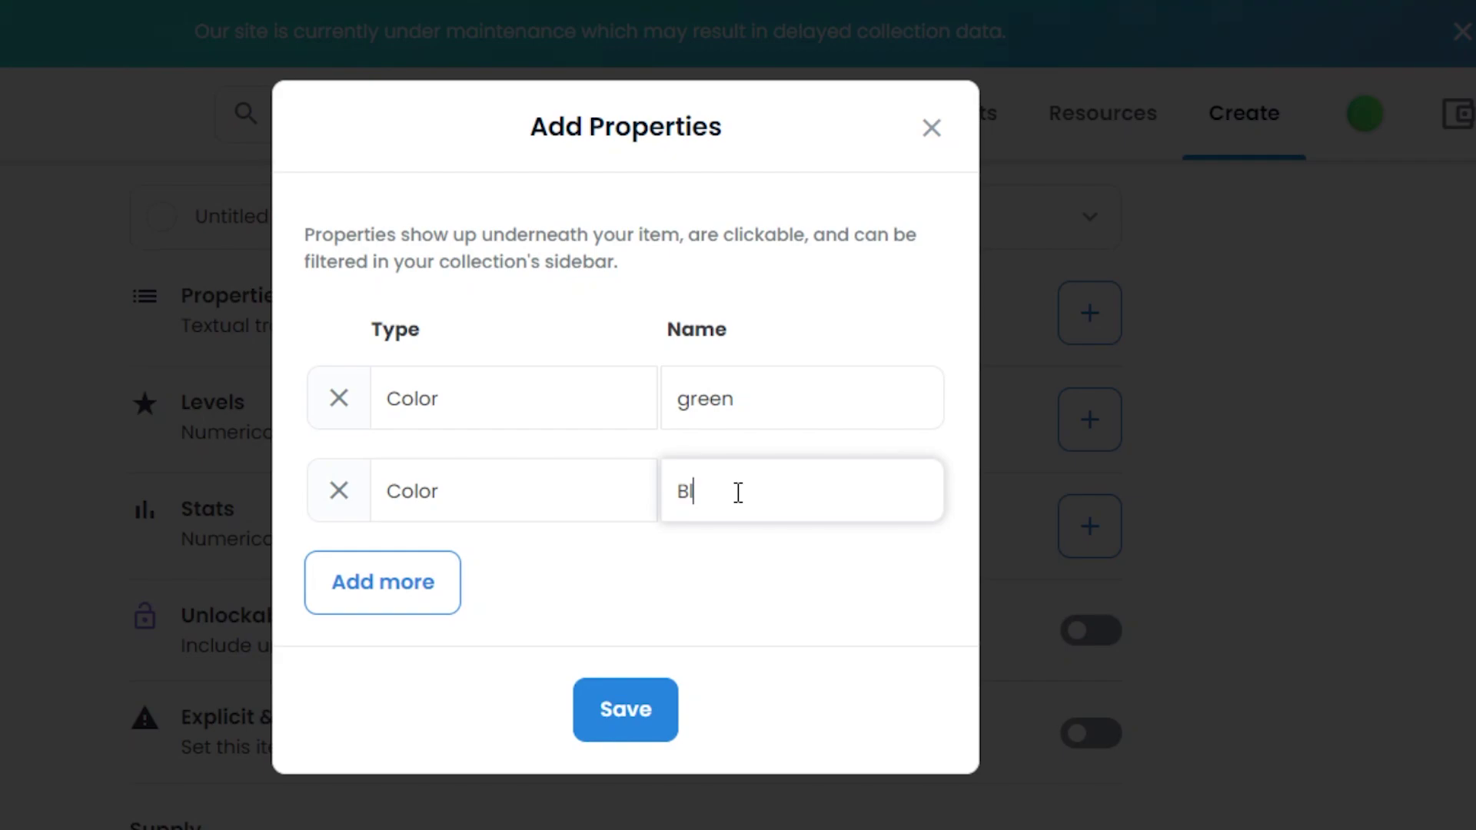
pyautogui.click(653, 722)
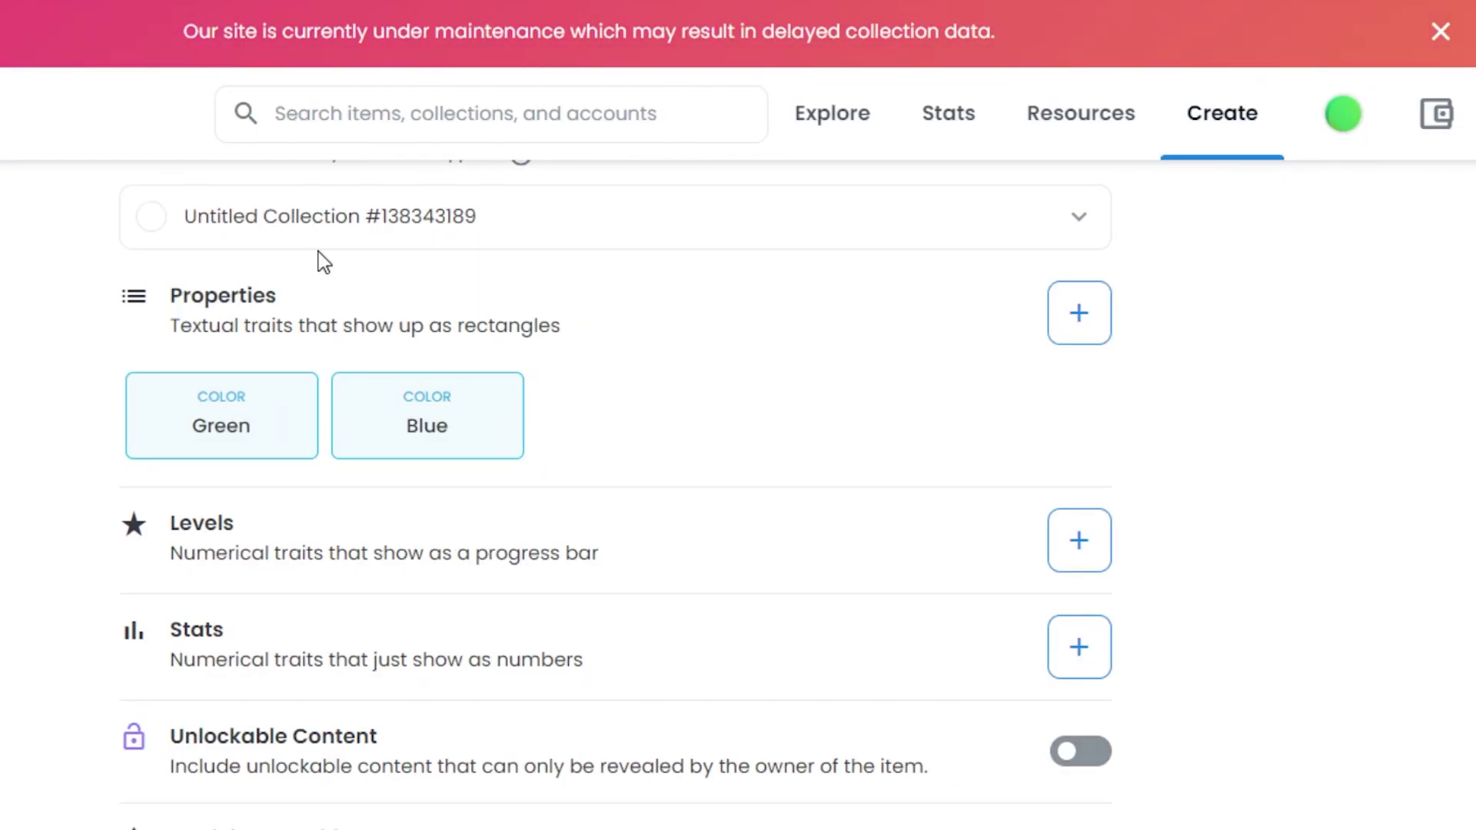
# Look at the item's level trait settings and close them without adding a level
pyautogui.scroll(15, 615, 462)
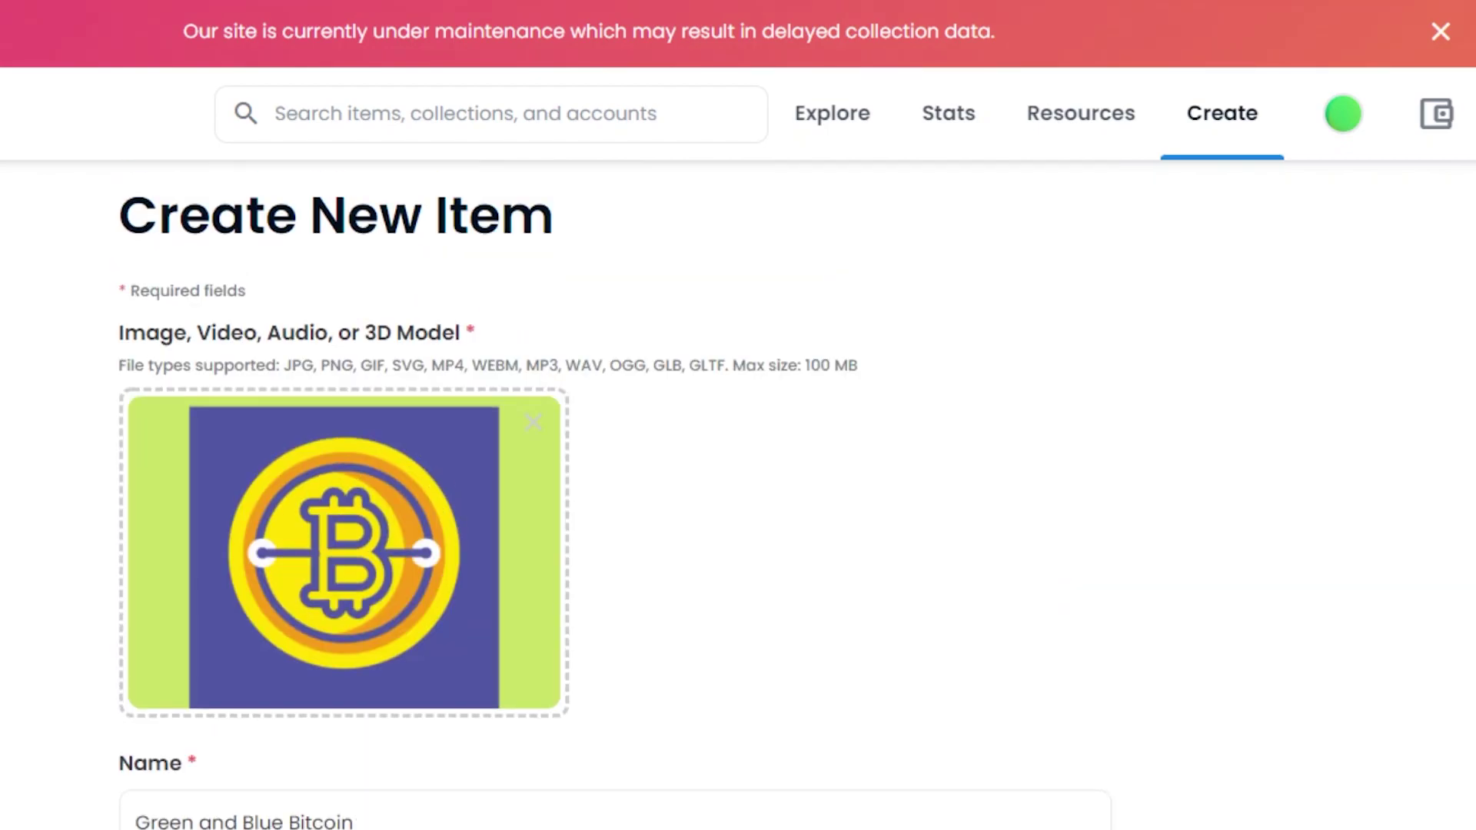
pyautogui.scroll(-15, 615, 461)
pyautogui.scroll(-3, 699, 438)
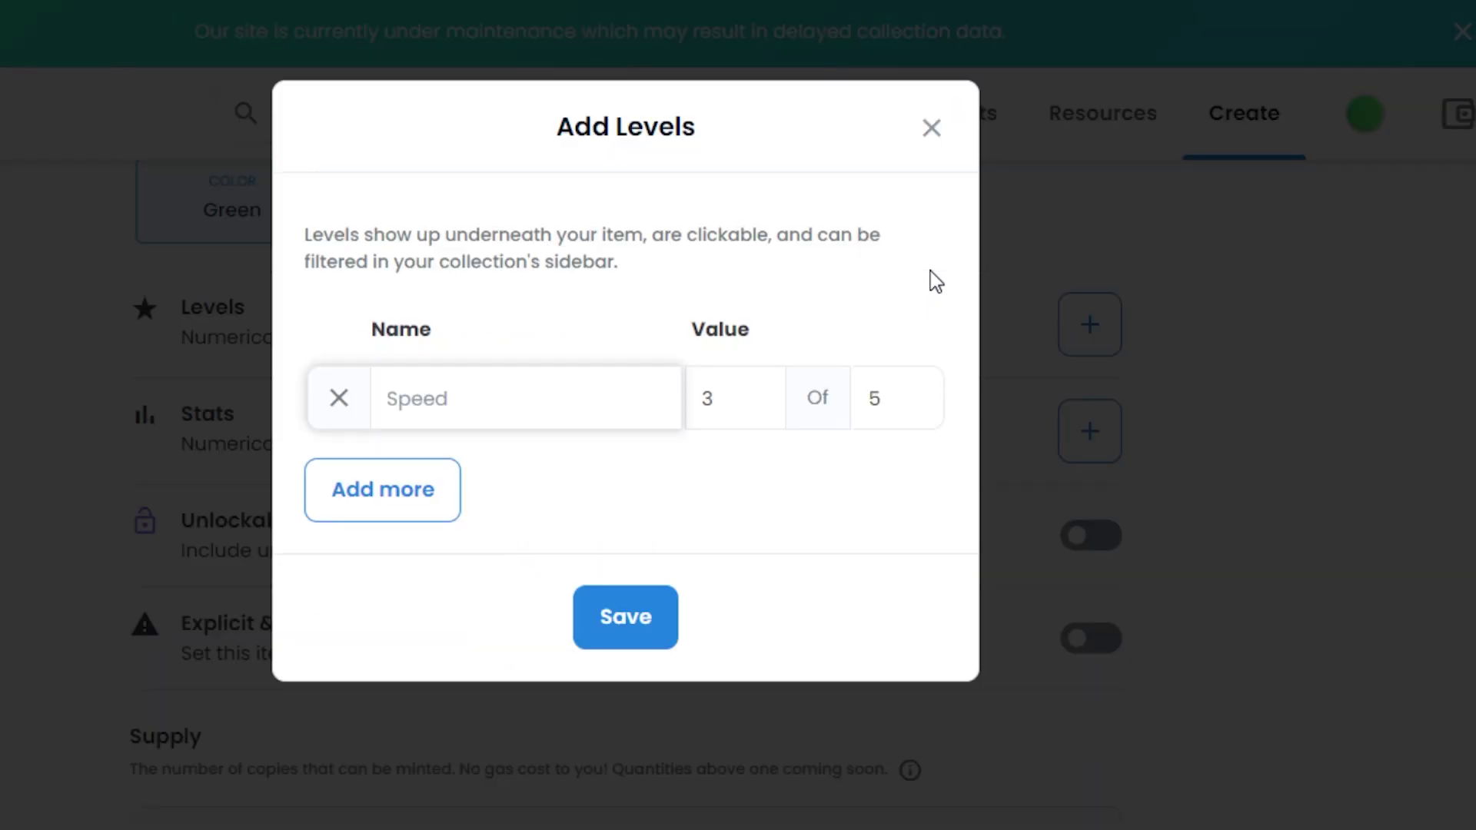
pyautogui.click(931, 131)
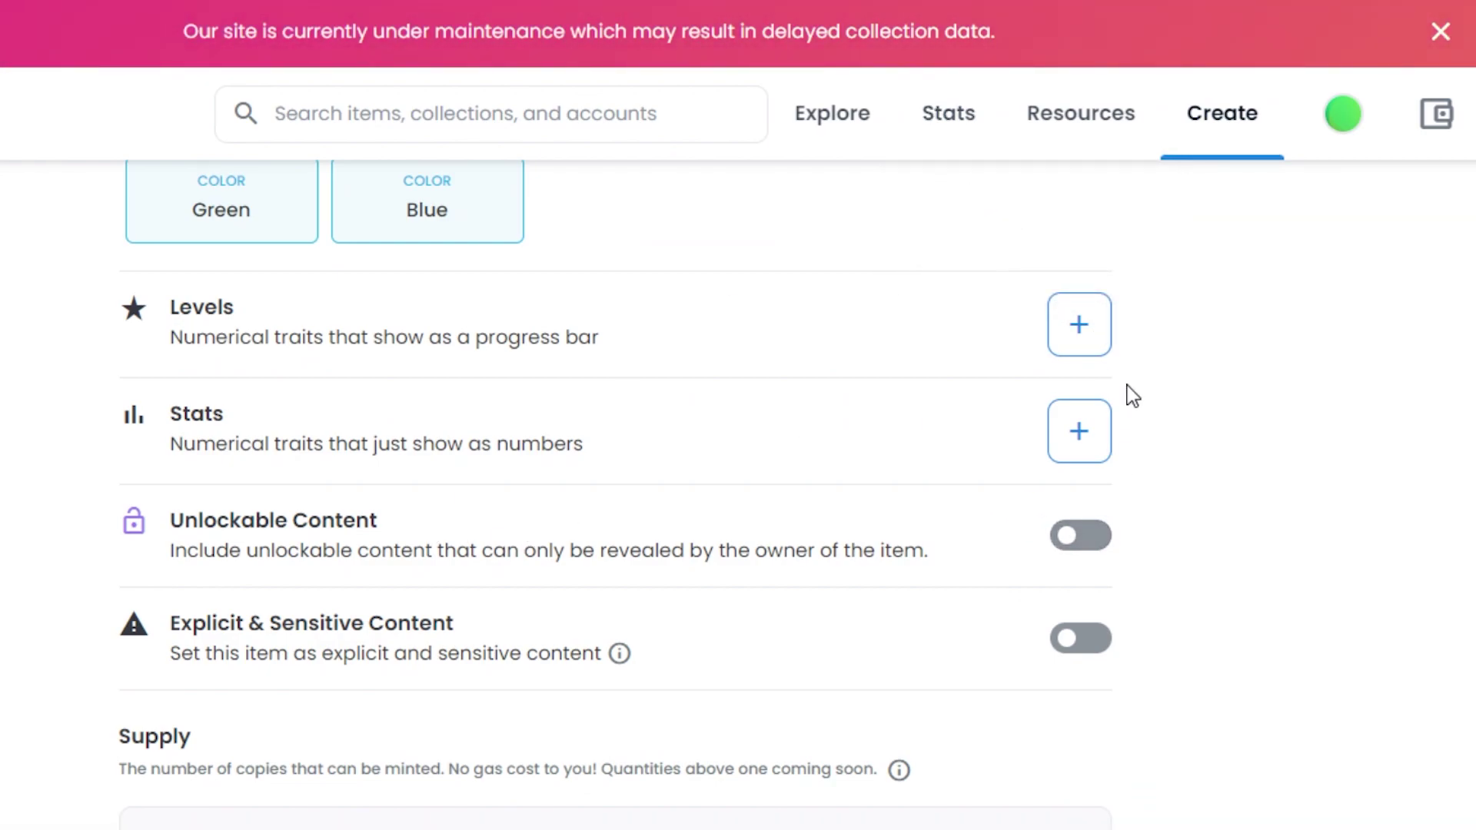
# Review the whole item form, including stats, unlockable content, explicit content, supply and blockchain settings
pyautogui.scroll(-3, 615, 492)
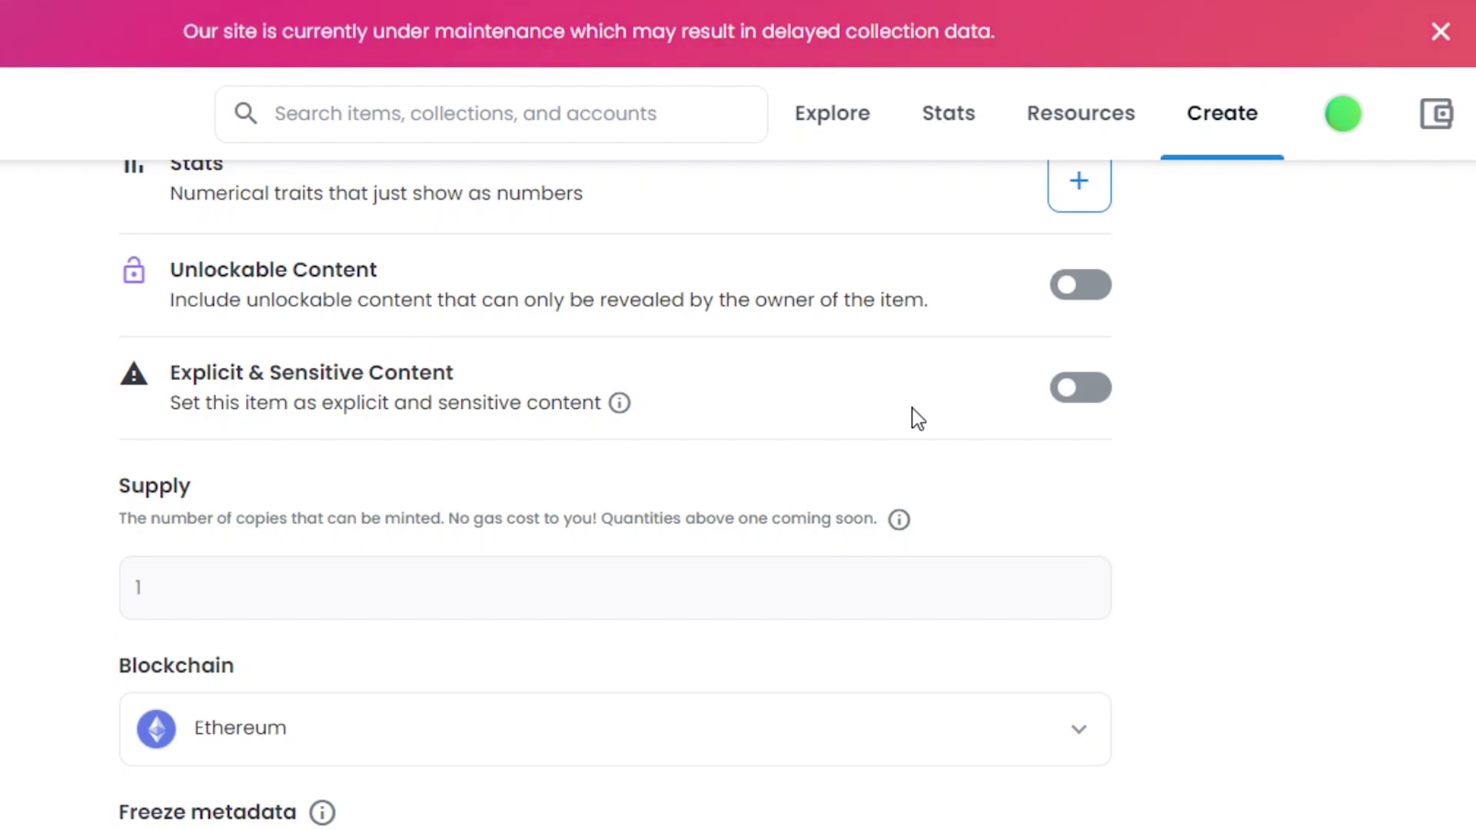
pyautogui.scroll(15, 615, 492)
pyautogui.scroll(-9, 615, 492)
pyautogui.scroll(-10, 442, 598)
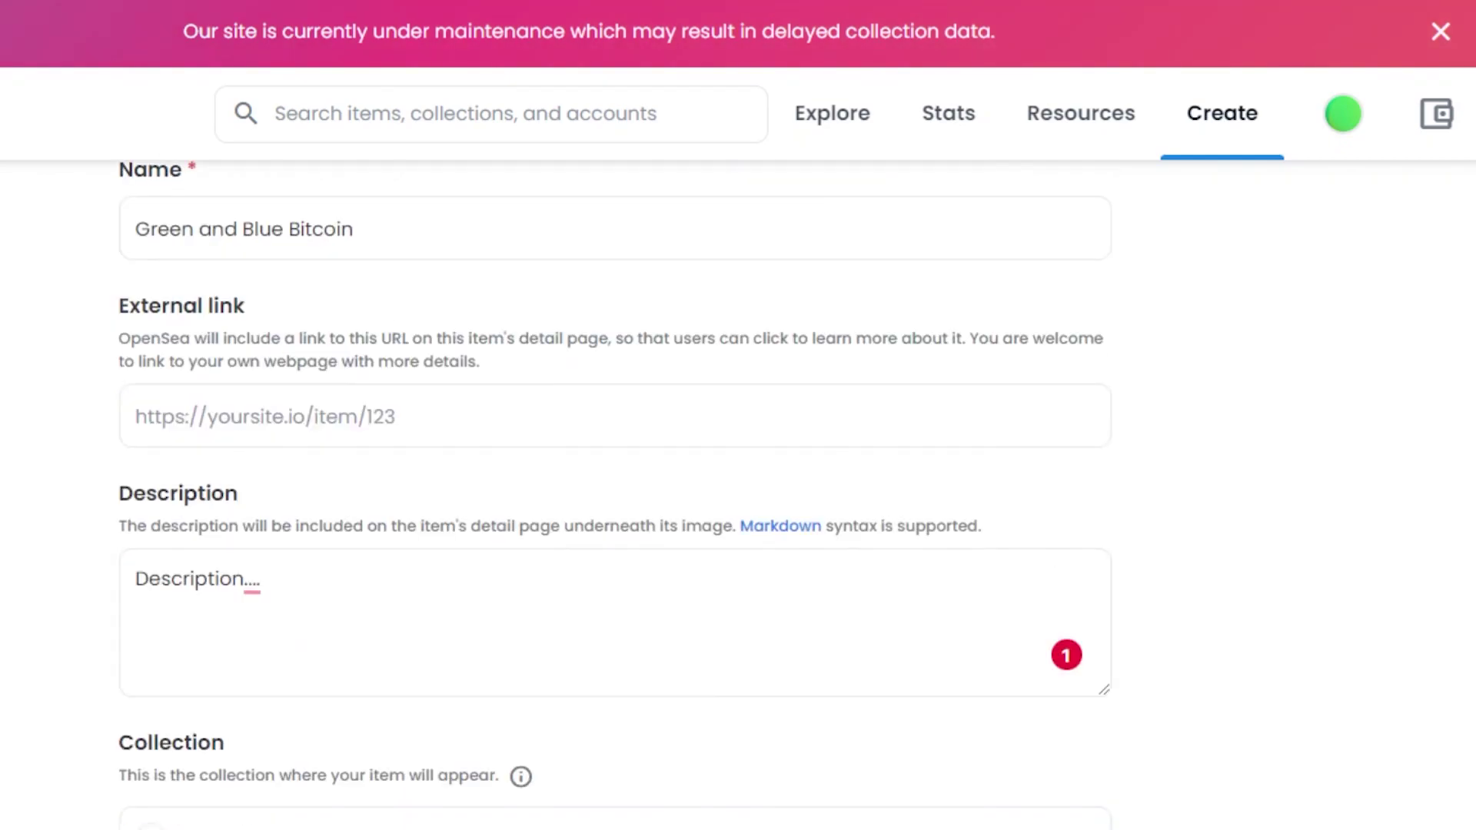
pyautogui.scroll(7, 721, 253)
pyautogui.scroll(-1, 721, 252)
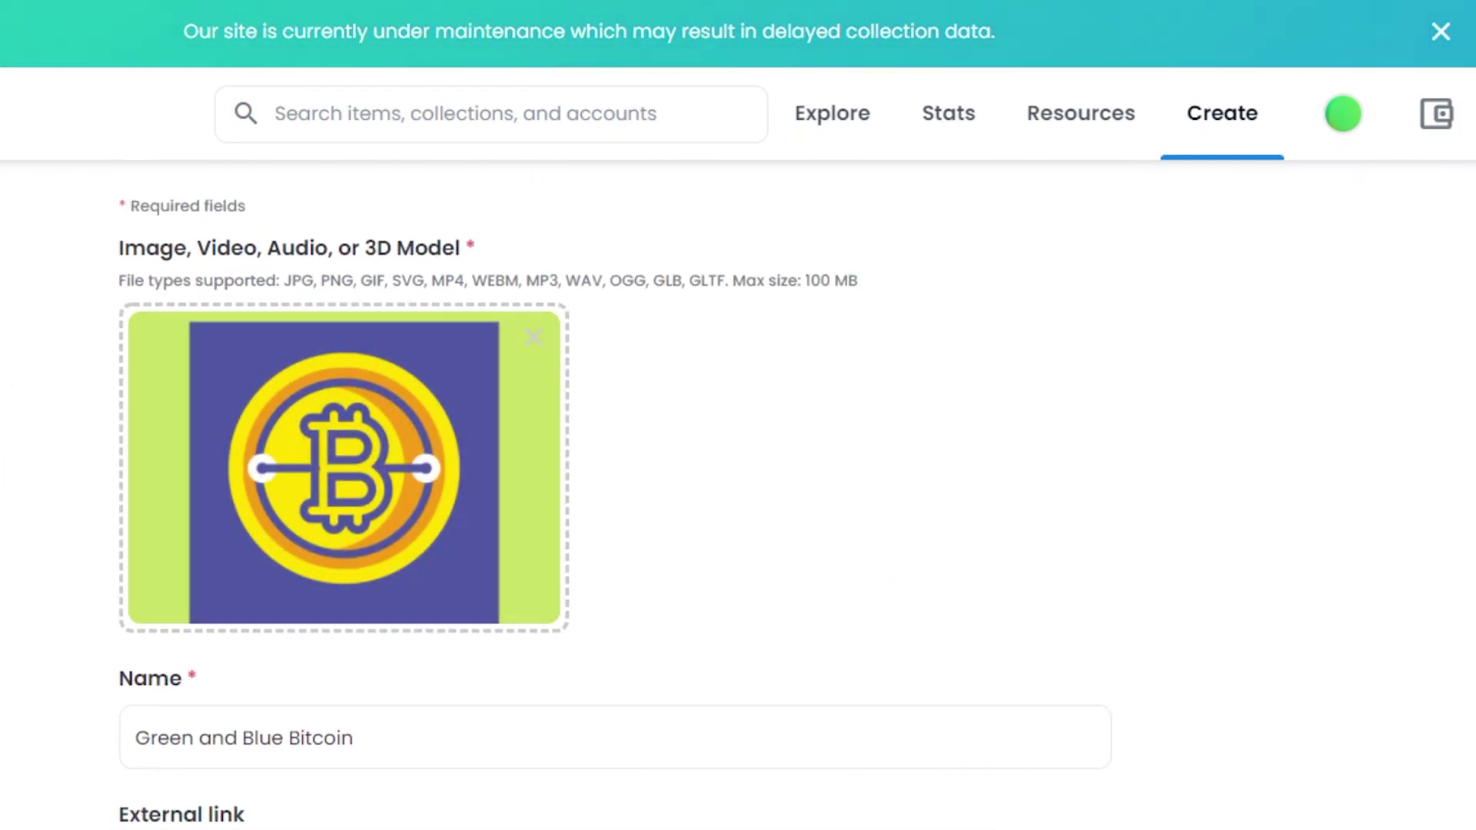
pyautogui.scroll(-15, 377, 399)
pyautogui.scroll(3, 377, 398)
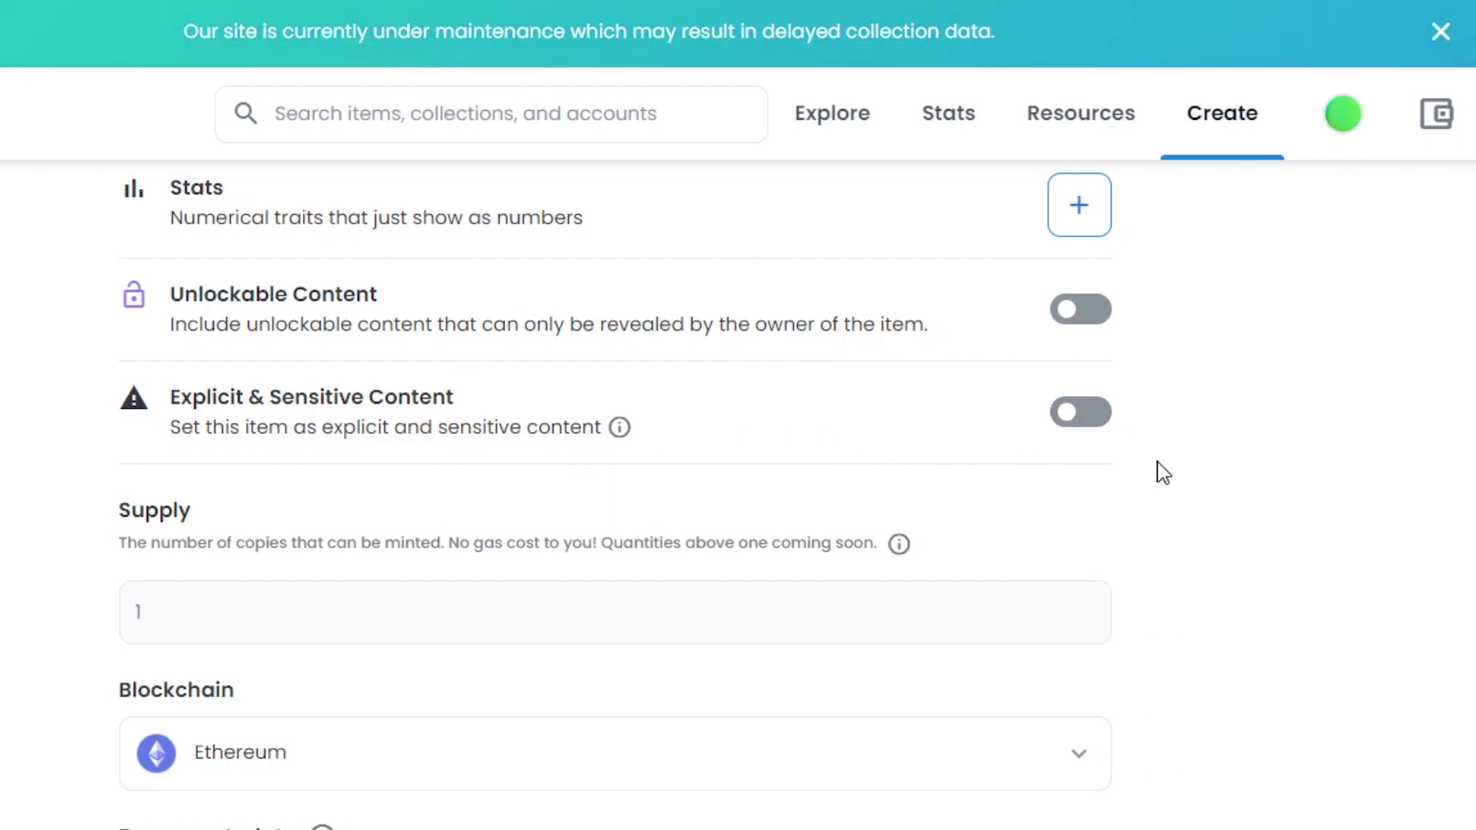
# Set the item's blockchain to Polygon and create the item
pyautogui.scroll(-3, 1377, 551)
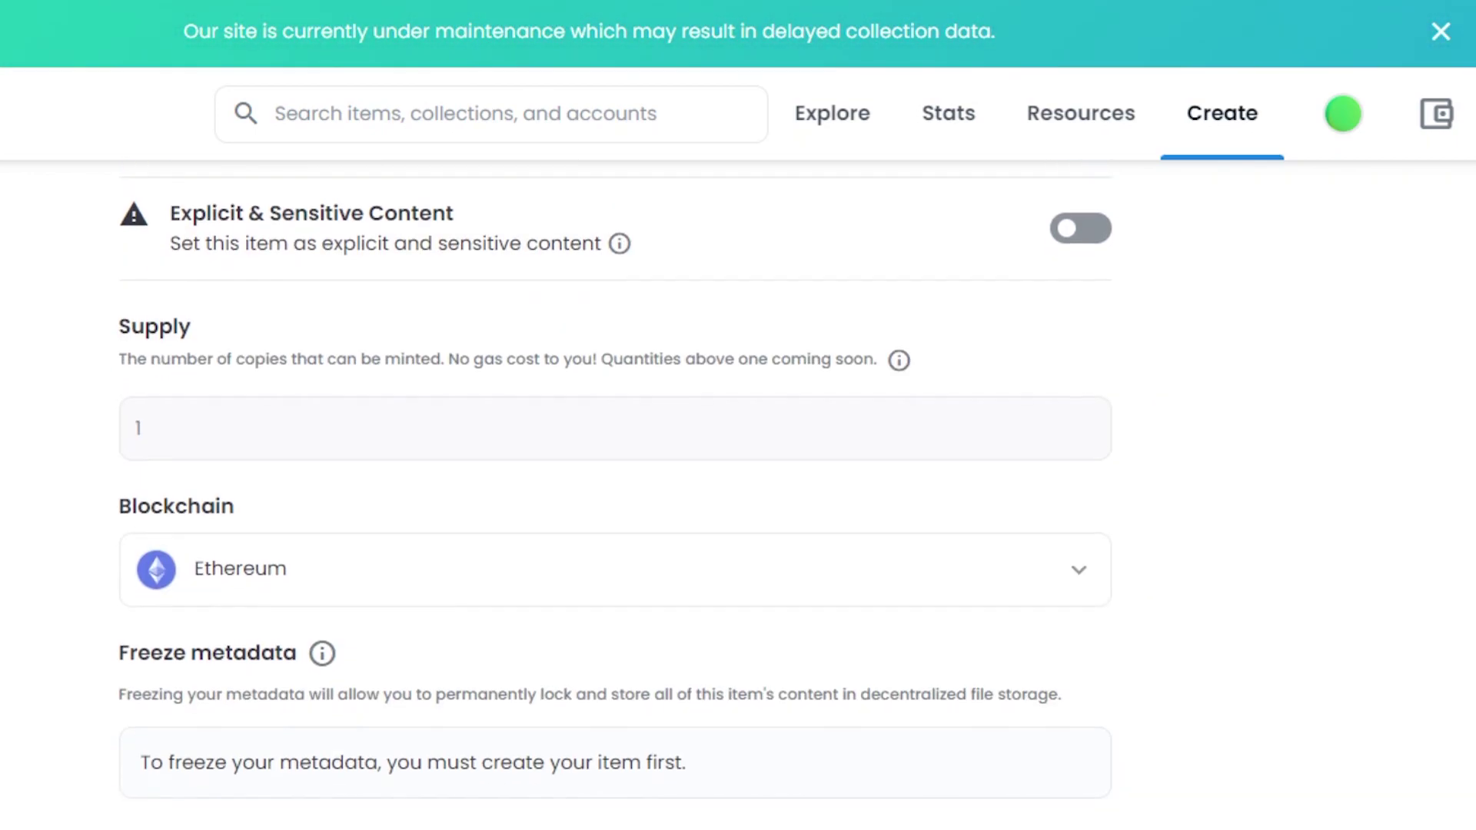
pyautogui.scroll(-1, 615, 474)
pyautogui.scroll(1, 989, 339)
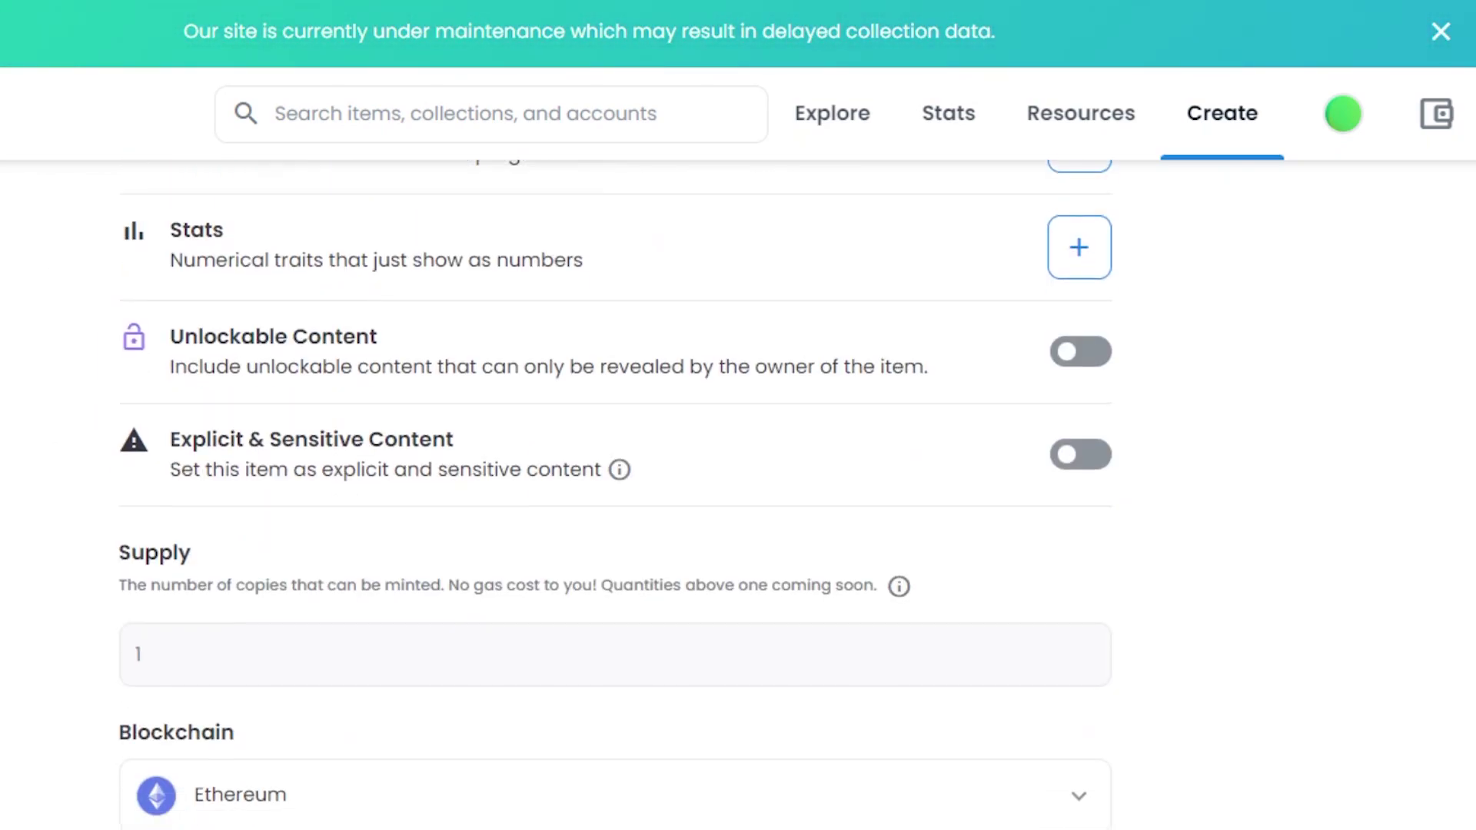
pyautogui.scroll(-5, 831, 421)
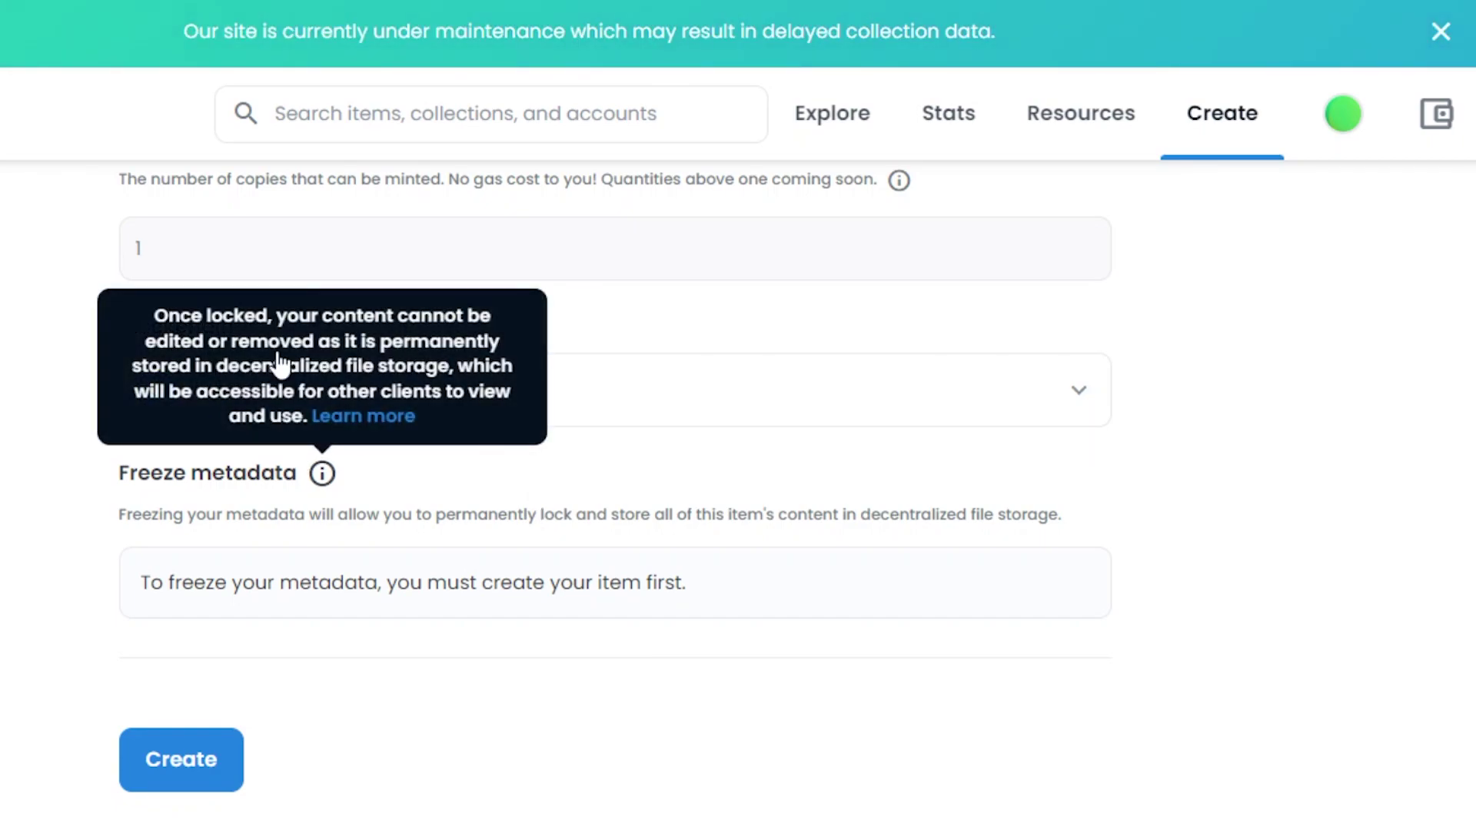
pyautogui.click(1090, 405)
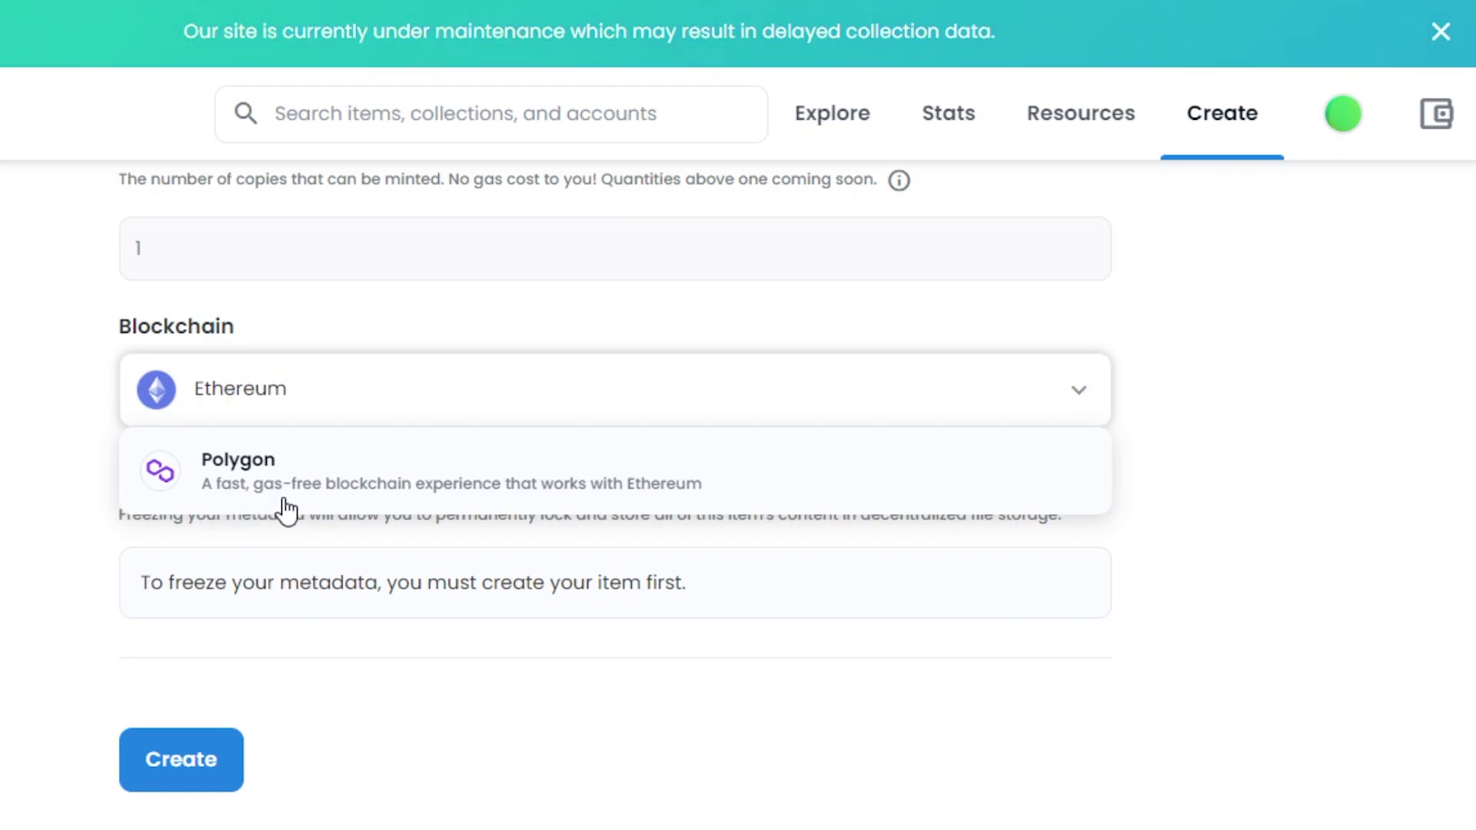
pyautogui.click(442, 460)
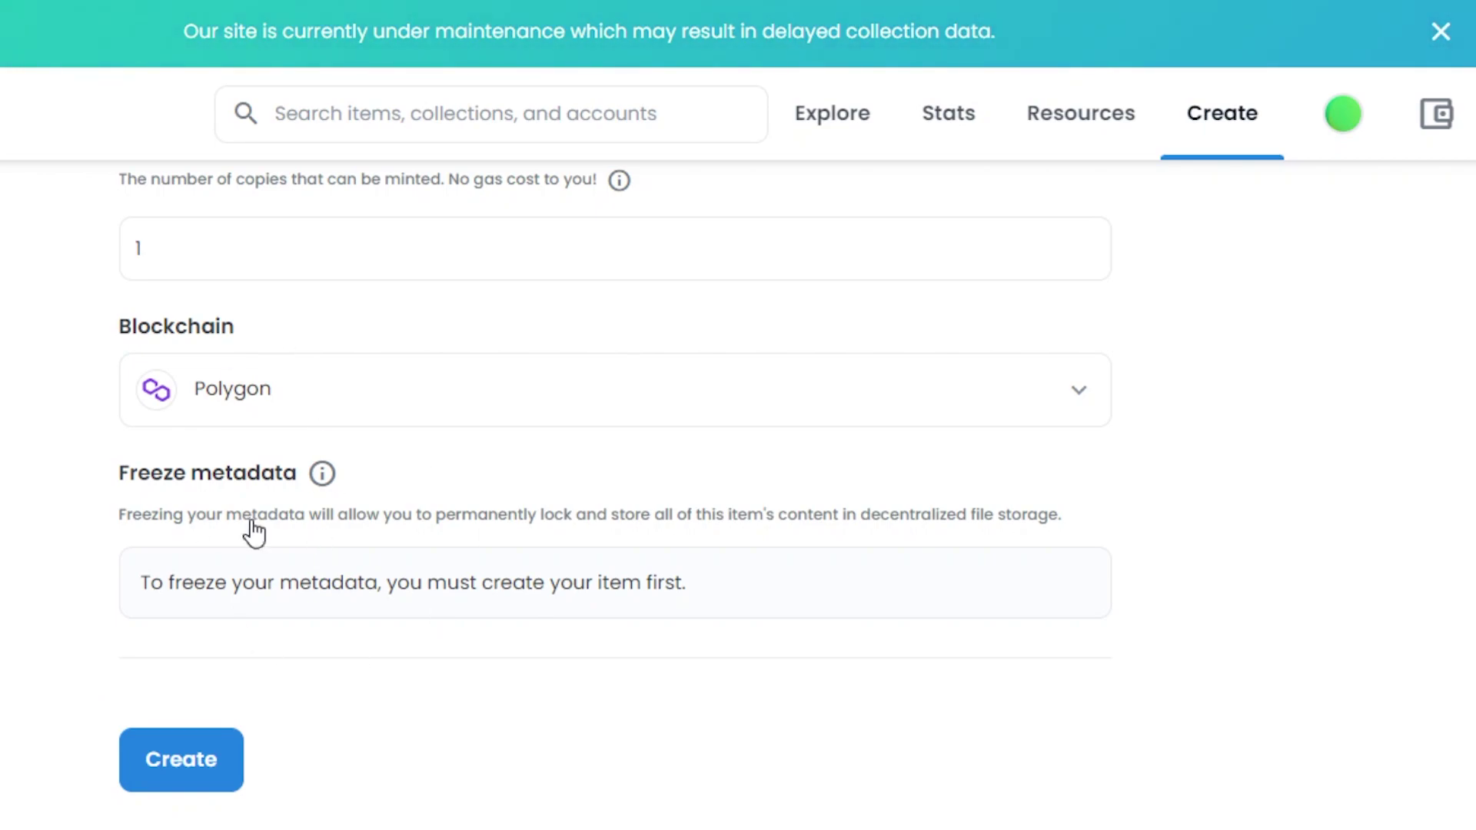
pyautogui.click(206, 759)
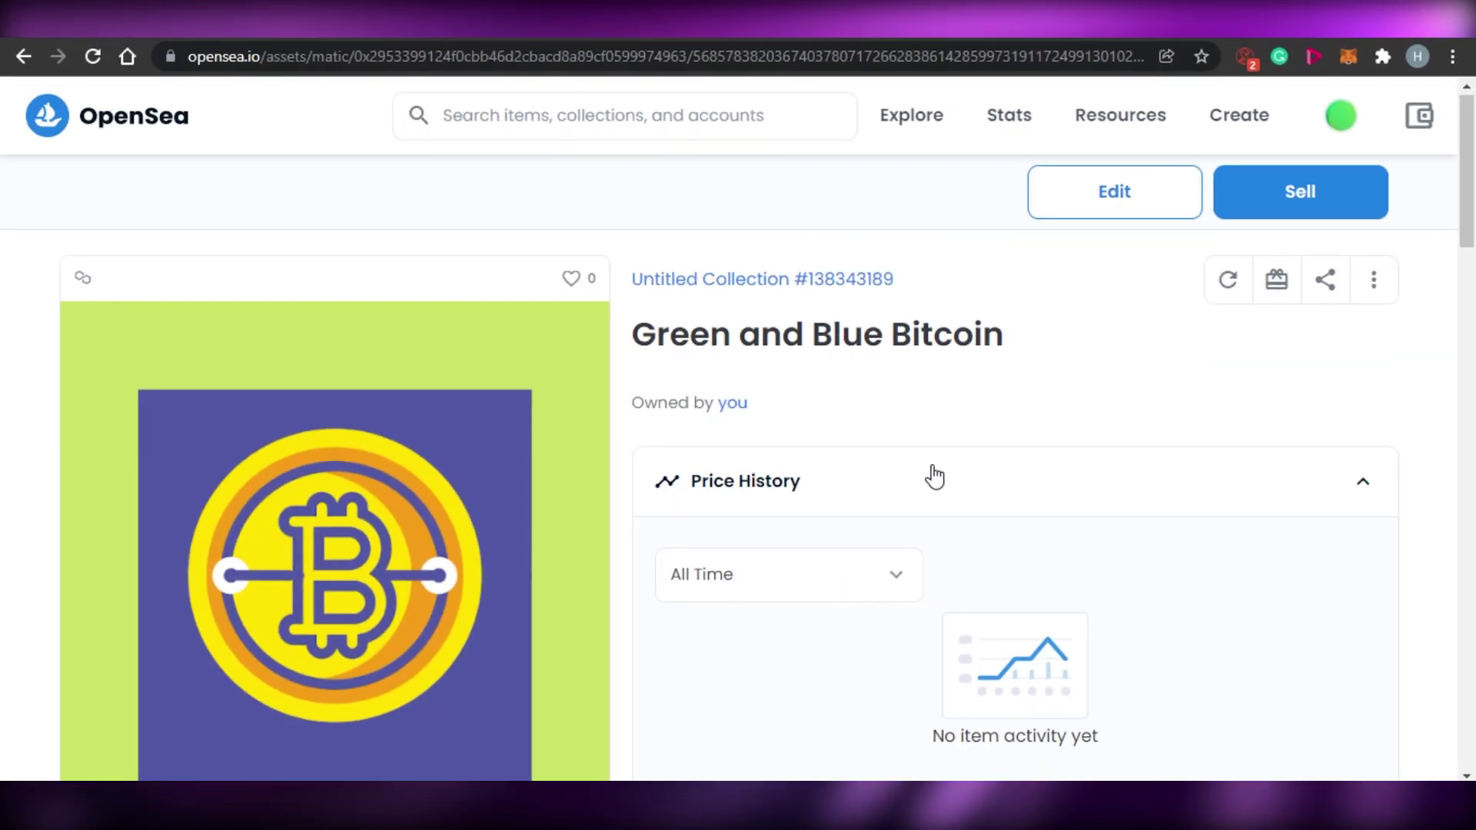
# Look over the new item's page, including its price history, description, properties, offers and item activity sections
pyautogui.scroll(-4, 1471, 182)
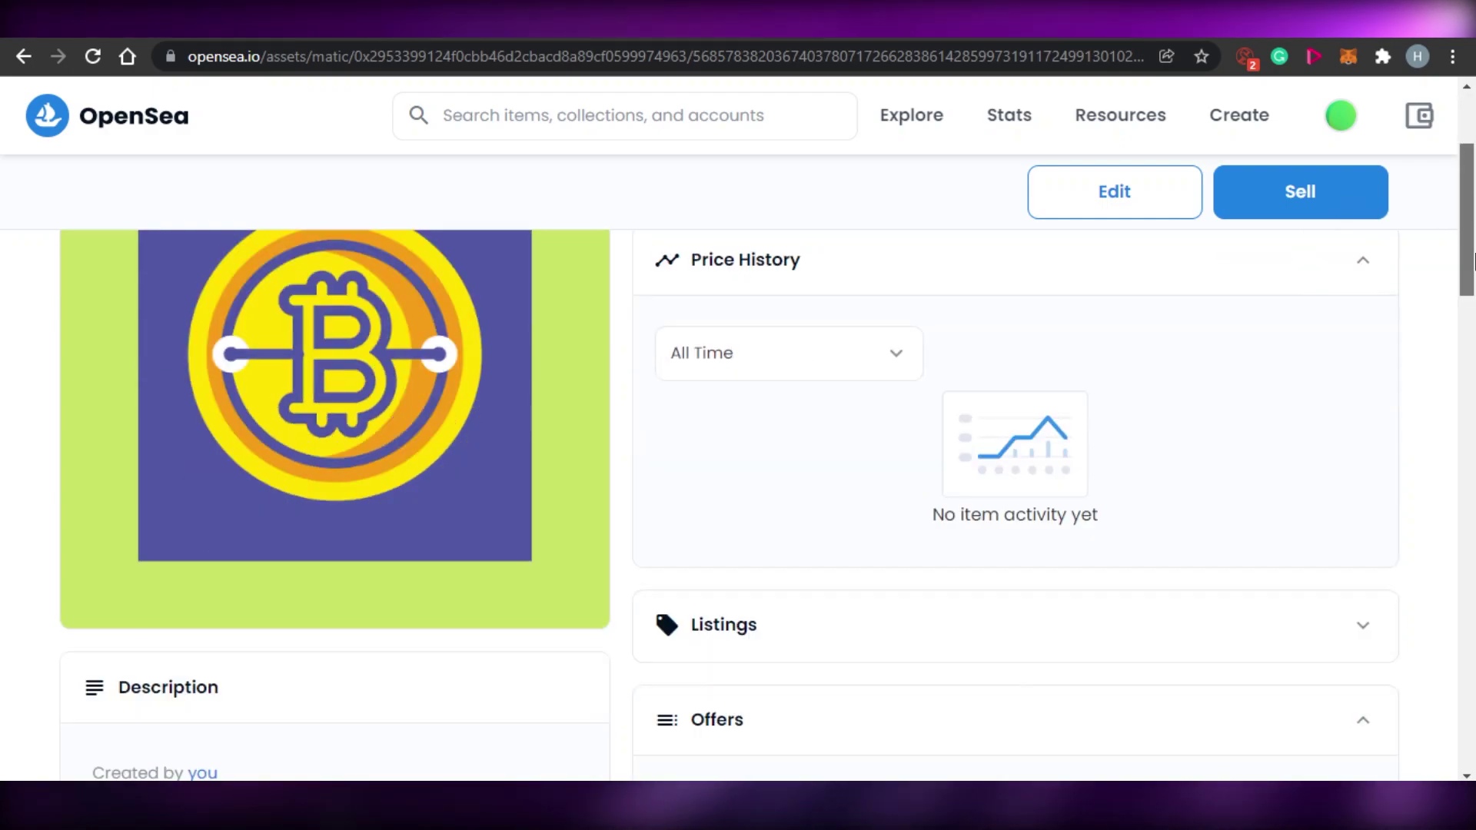
pyautogui.scroll(4, 1473, 288)
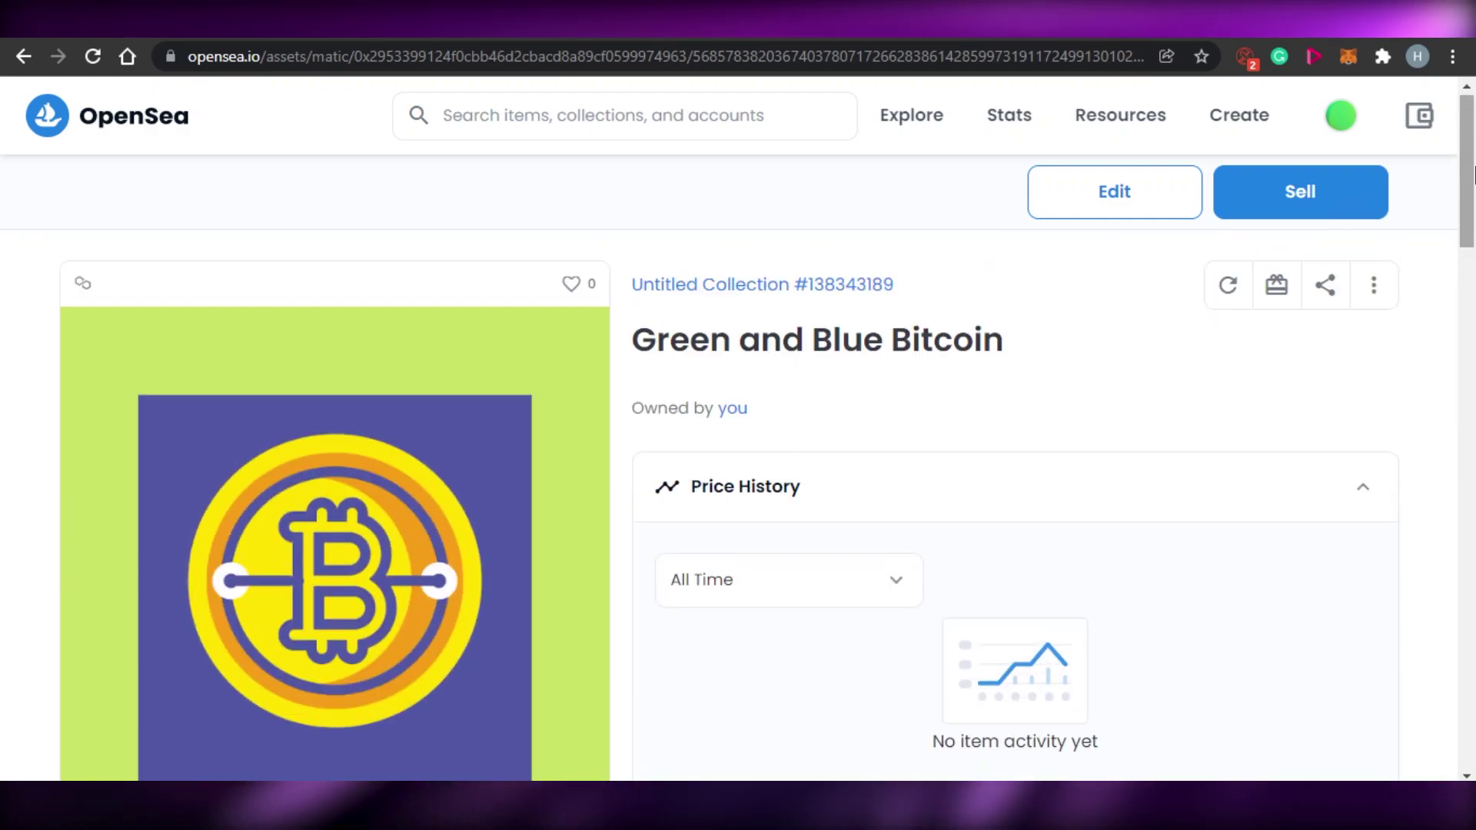
pyautogui.scroll(-8, 1473, 409)
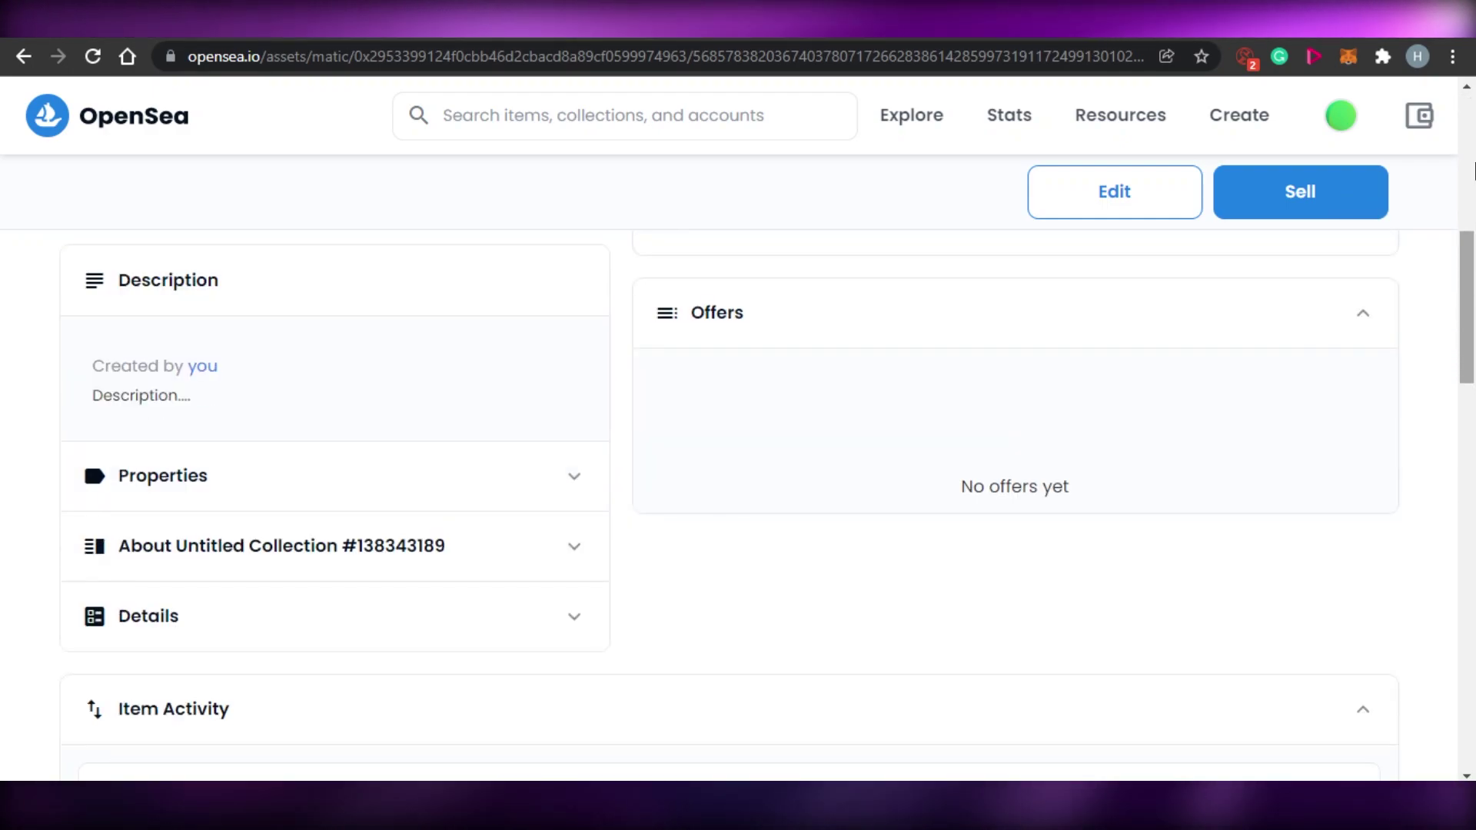
pyautogui.scroll(-1, 1474, 319)
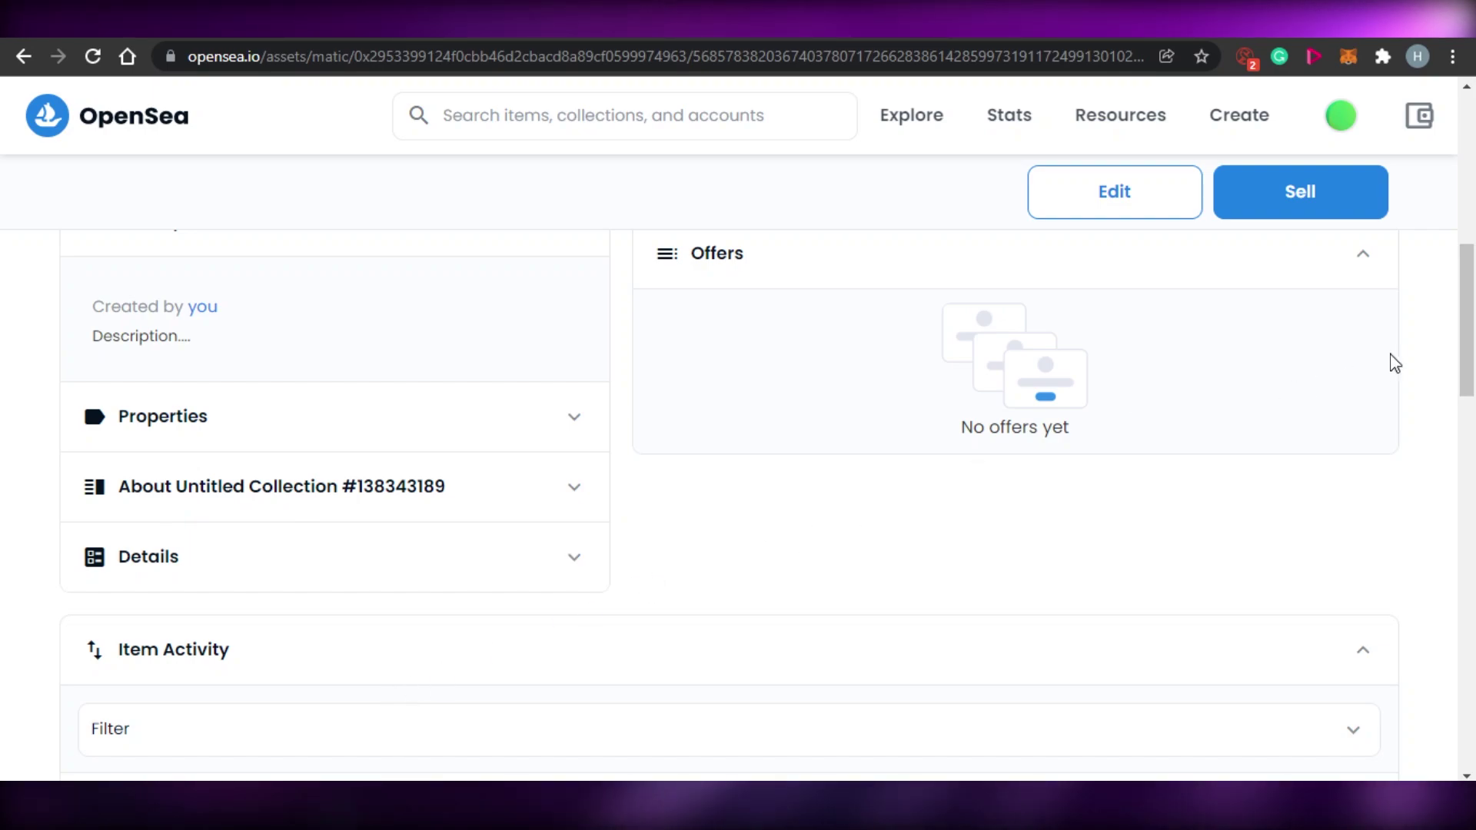
pyautogui.moveTo(1470, 264); pyautogui.dragTo(1474, 114)
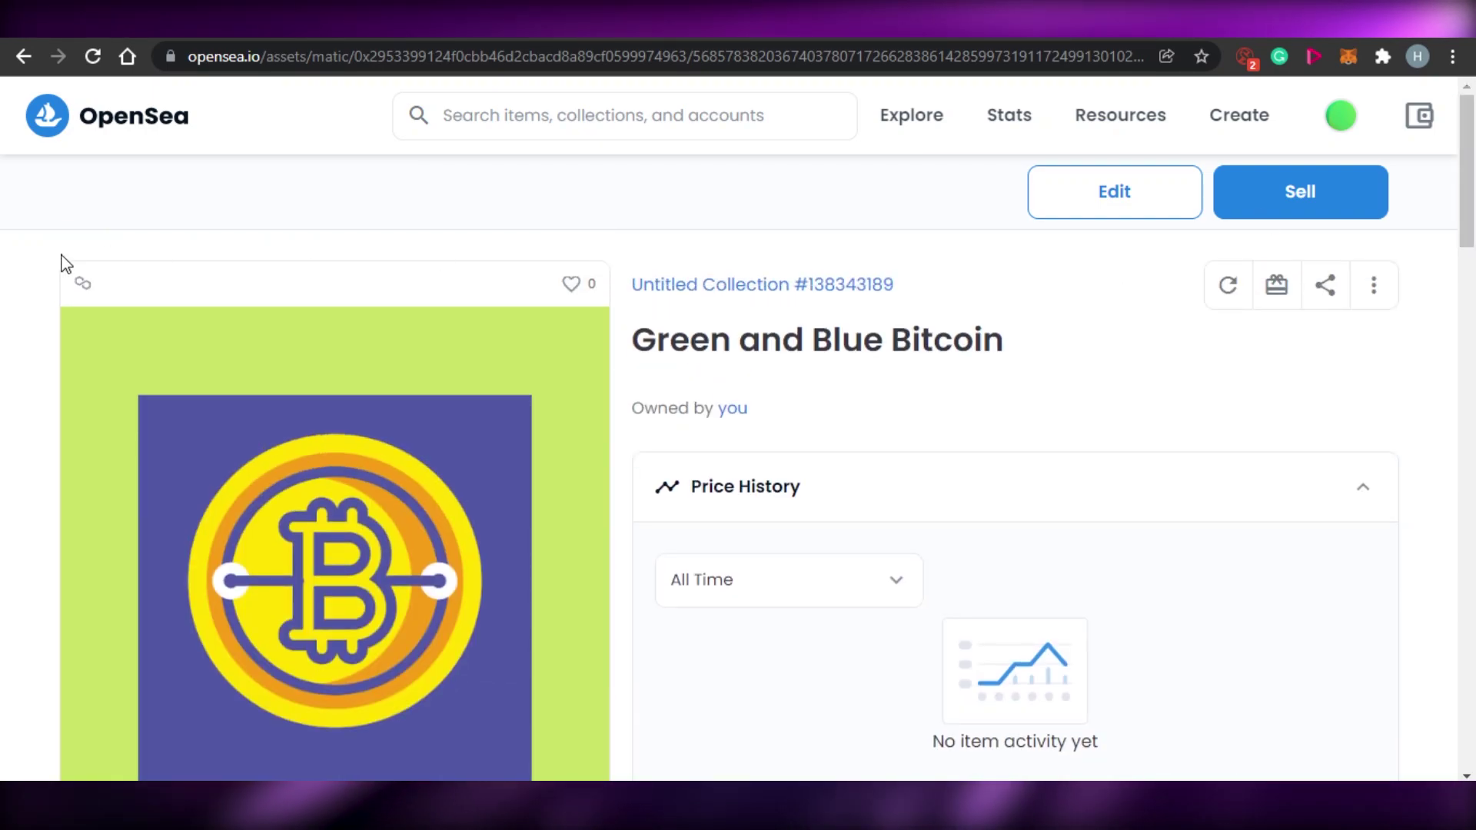
pyautogui.moveTo(82, 286)
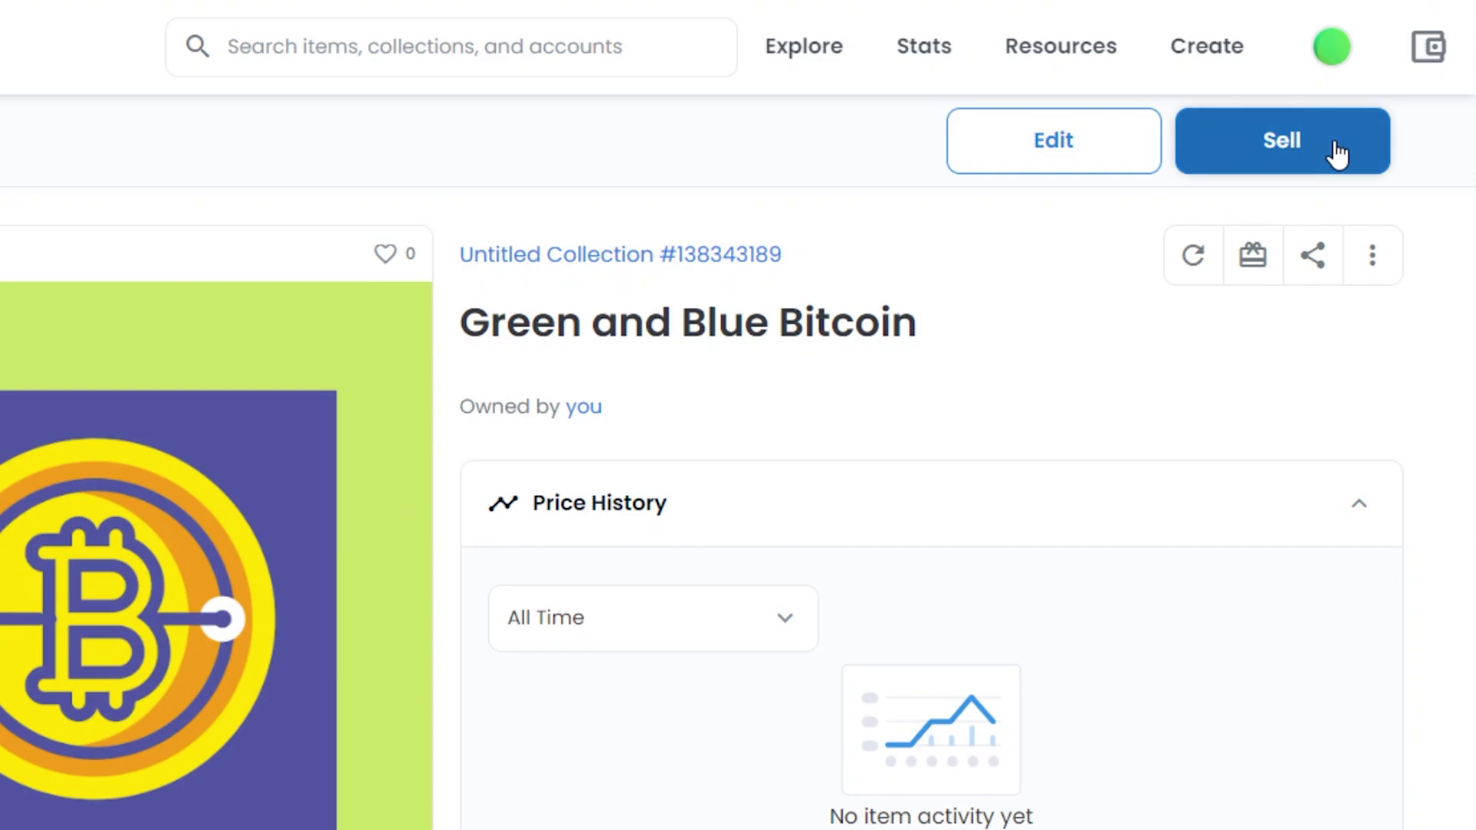
# Start listing the Green and Blue Bitcoin item for sale and set its price to 0.005 ETH
pyautogui.click(1336, 145)
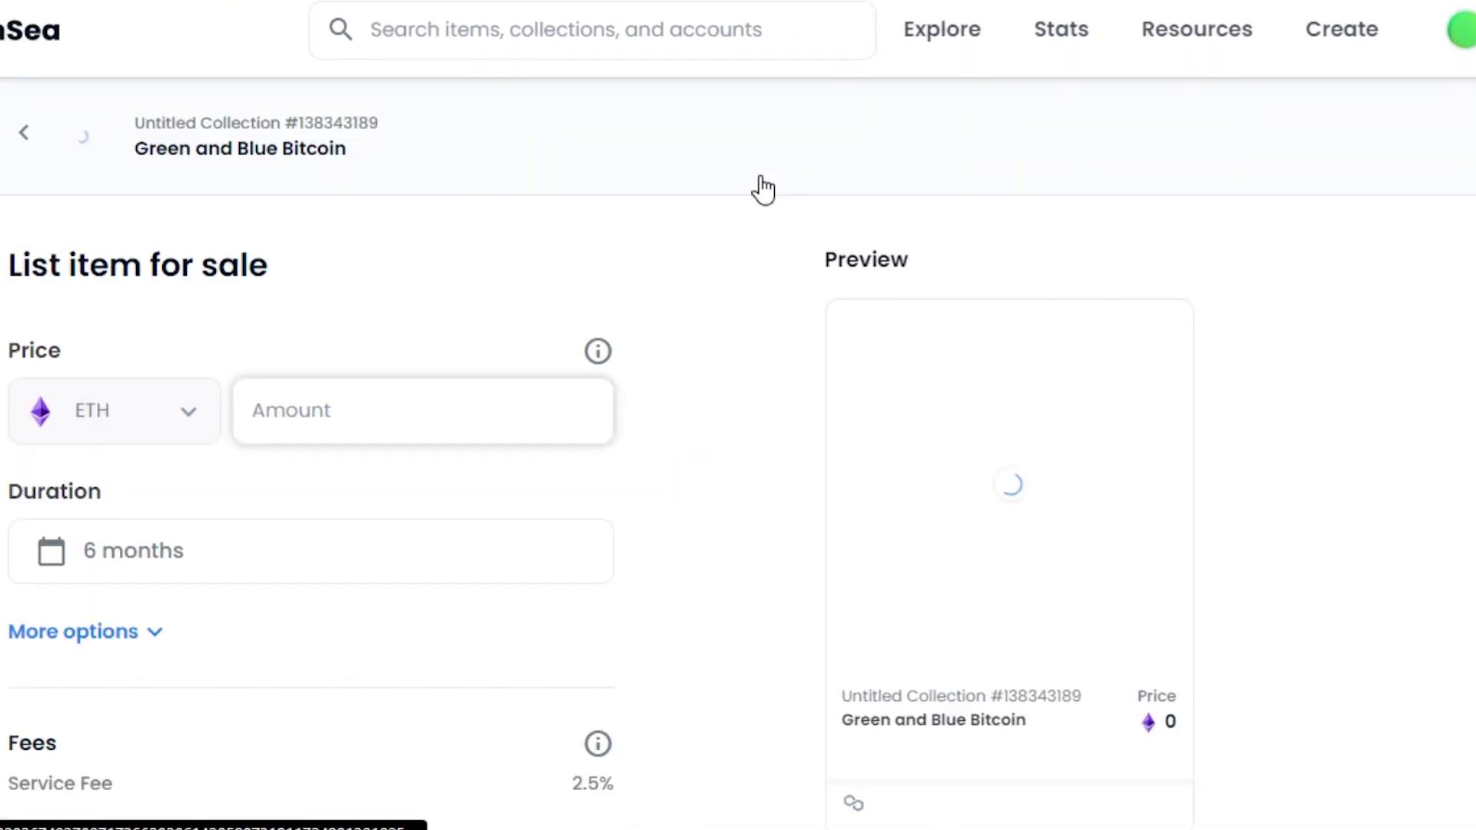
pyautogui.click(332, 405)
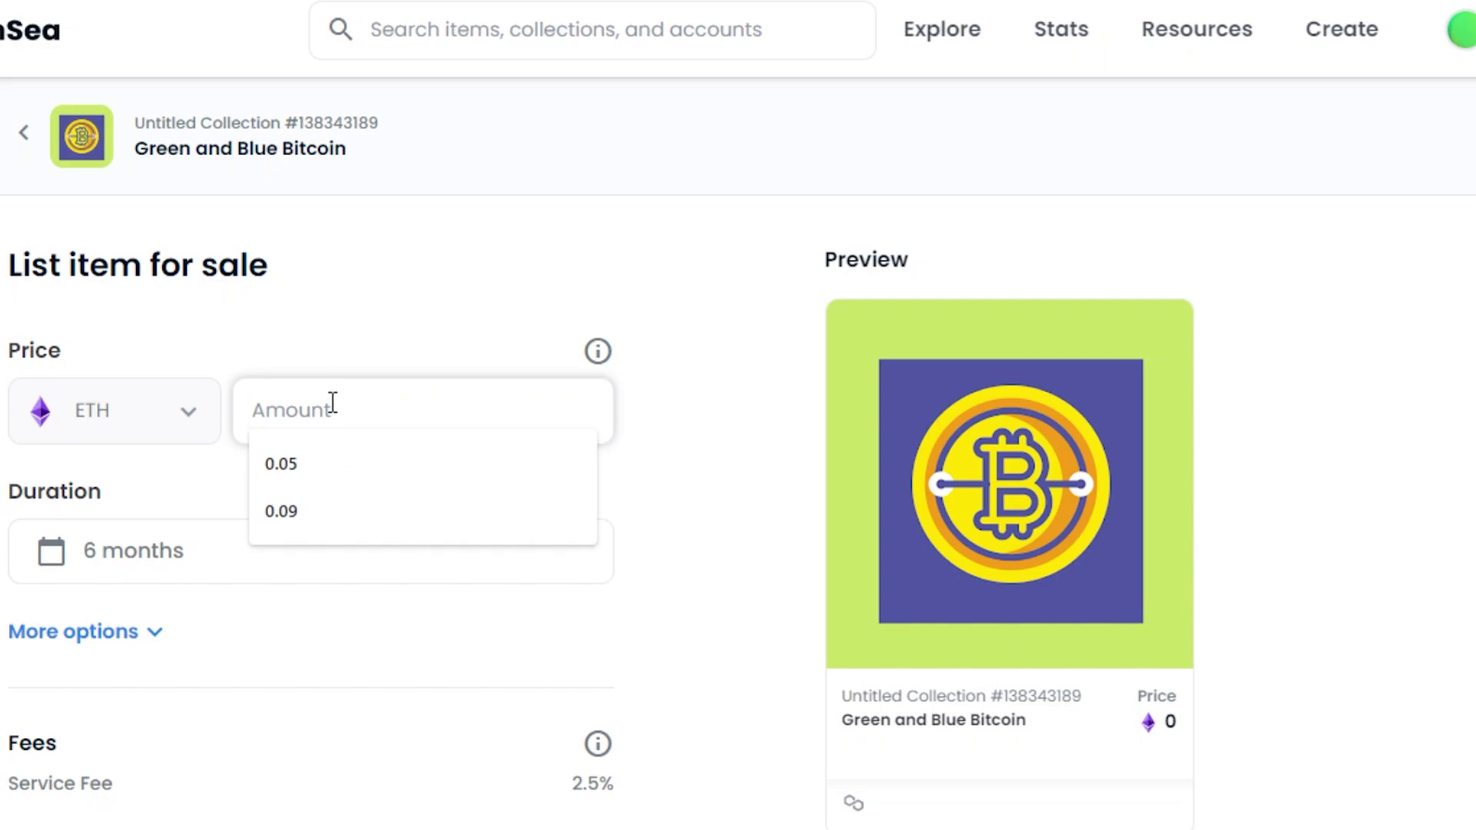
pyautogui.write('0.005')
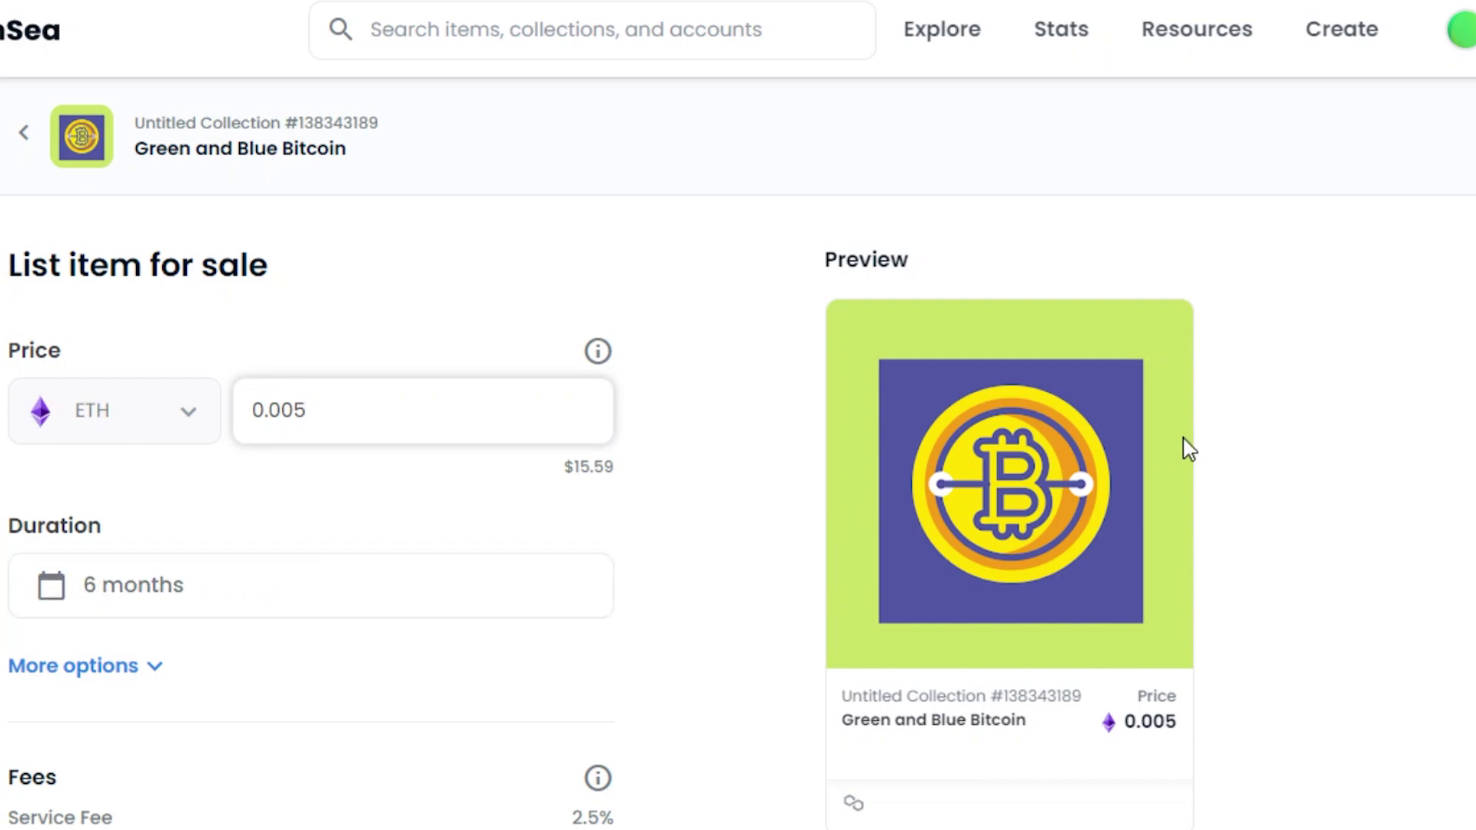
# Review the sale listing form, including the price, duration, service fee and item preview
pyautogui.scroll(-5, 738, 507)
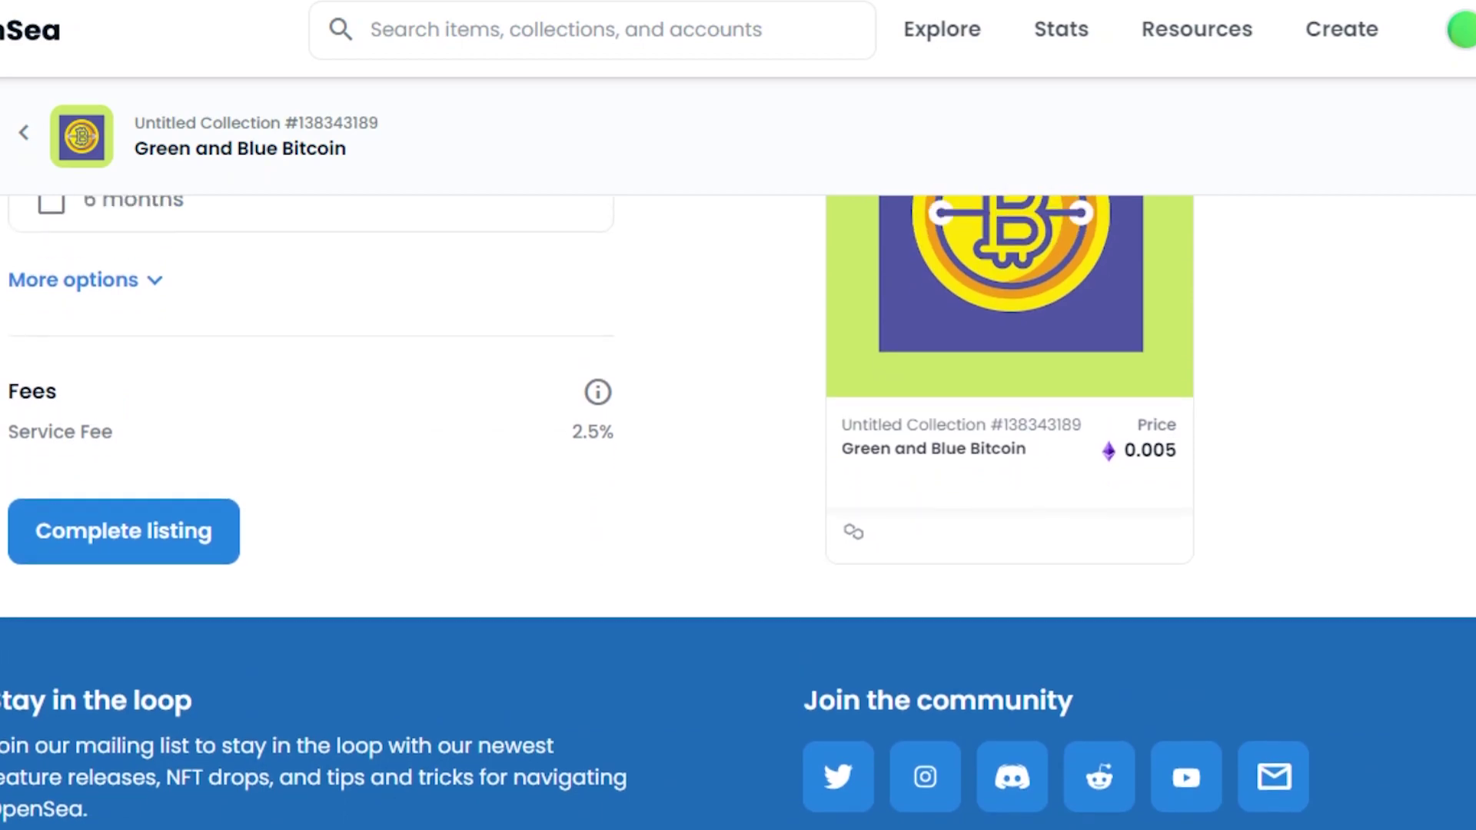
pyautogui.scroll(2, 738, 508)
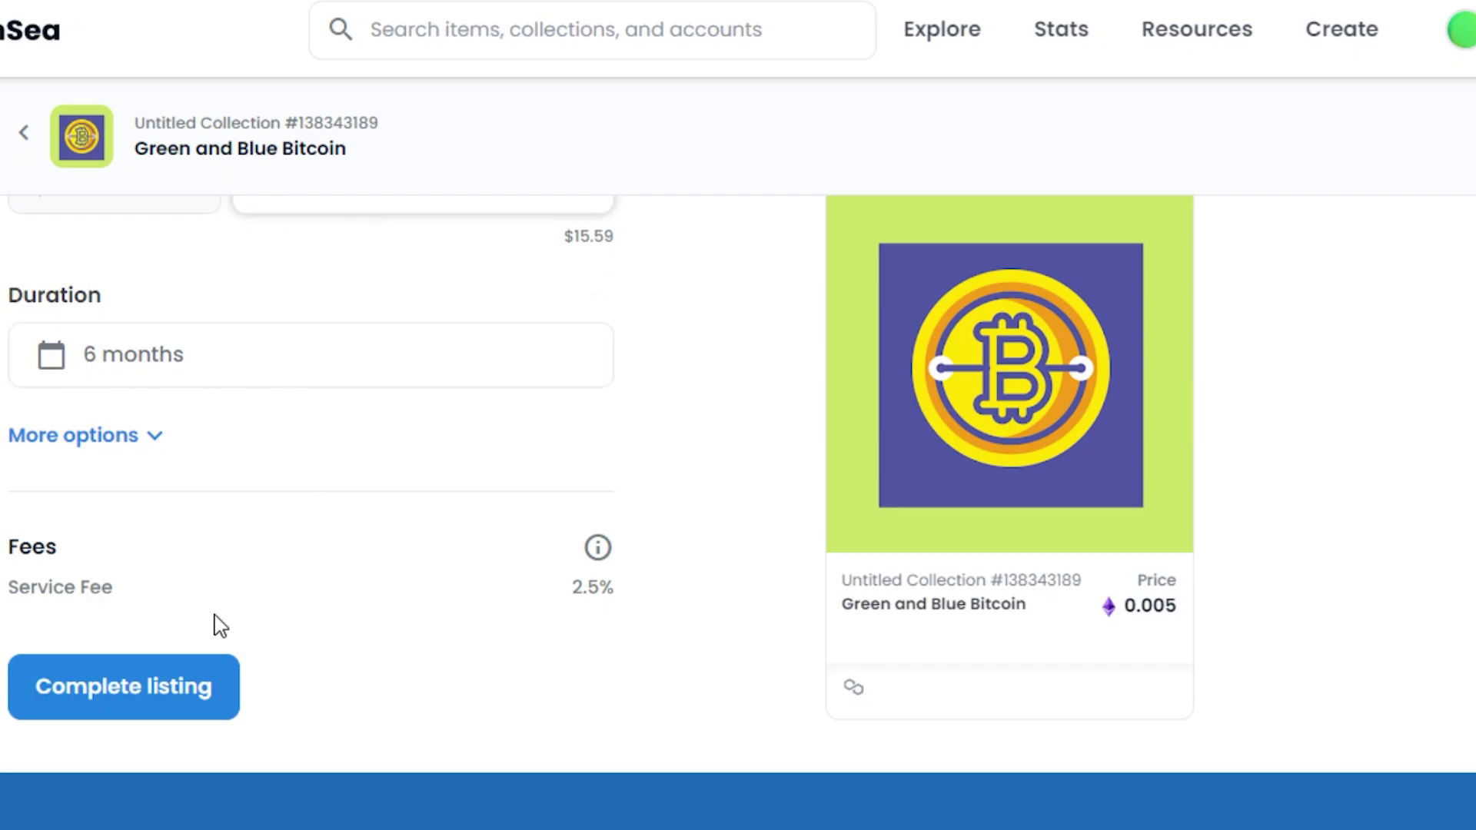
pyautogui.scroll(3, 738, 508)
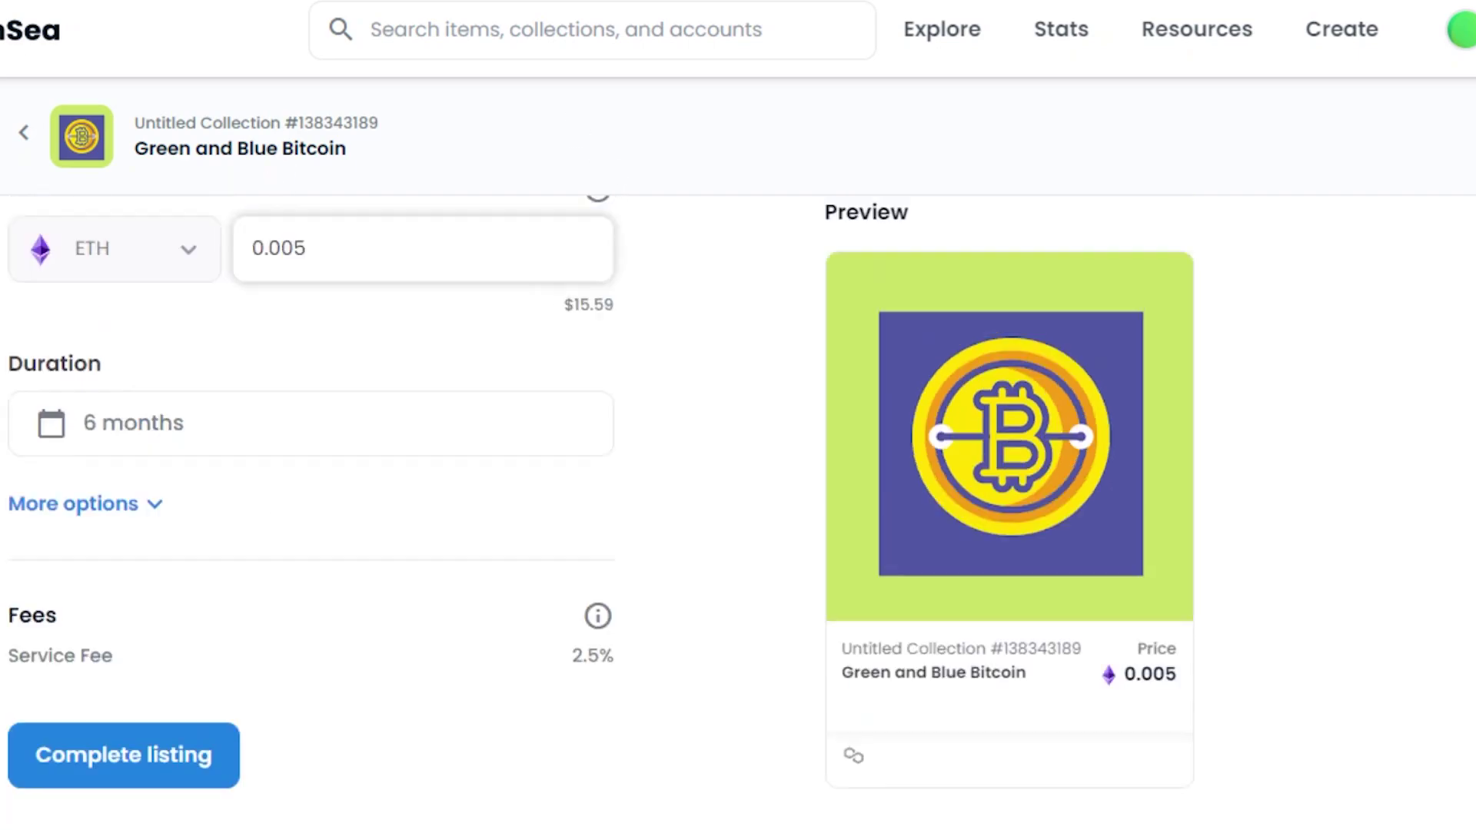
pyautogui.scroll(-10, 738, 508)
pyautogui.scroll(10, 738, 507)
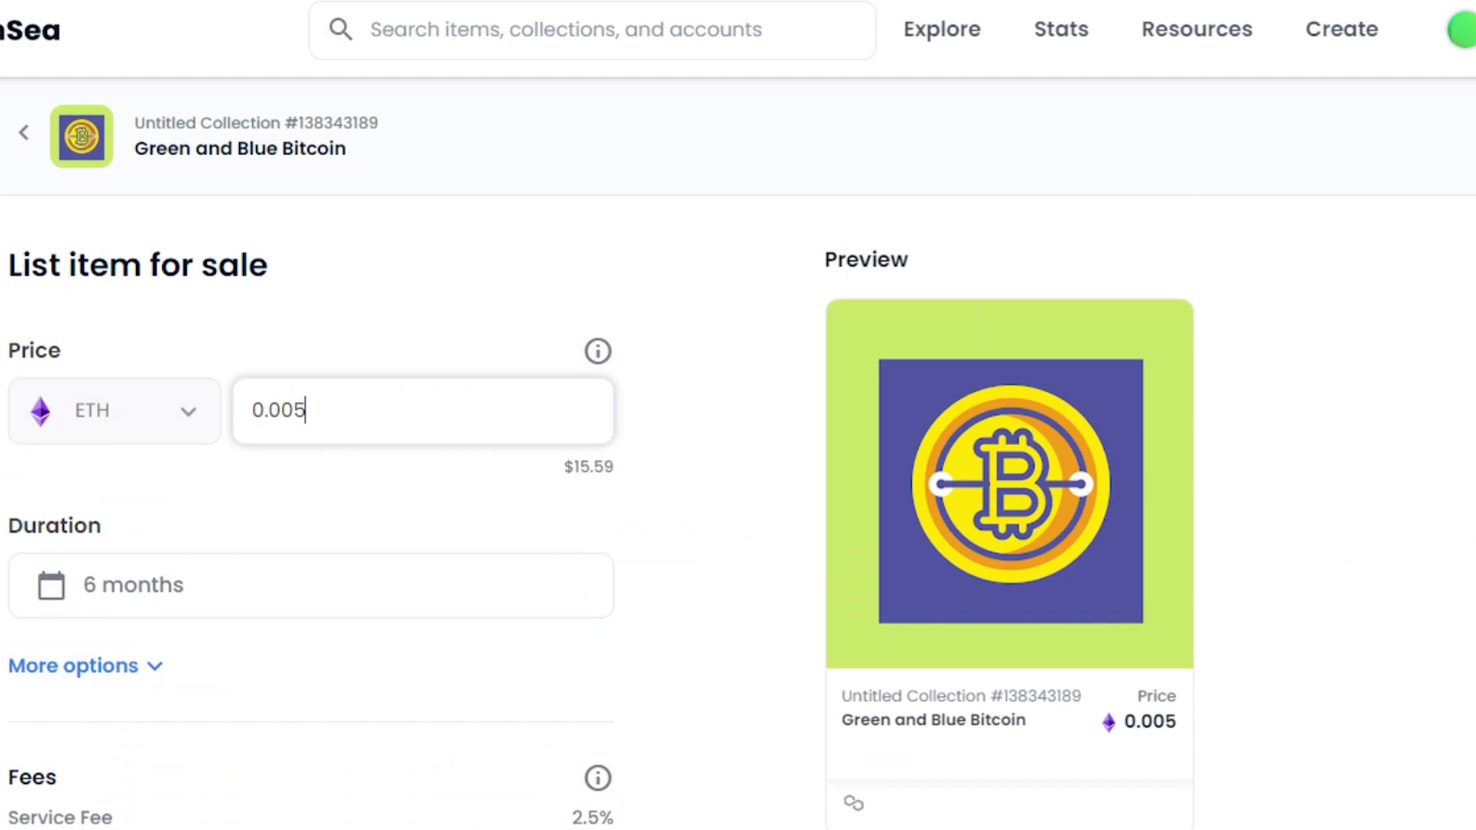
pyautogui.click(308, 313)
pyautogui.scroll(-1, 738, 507)
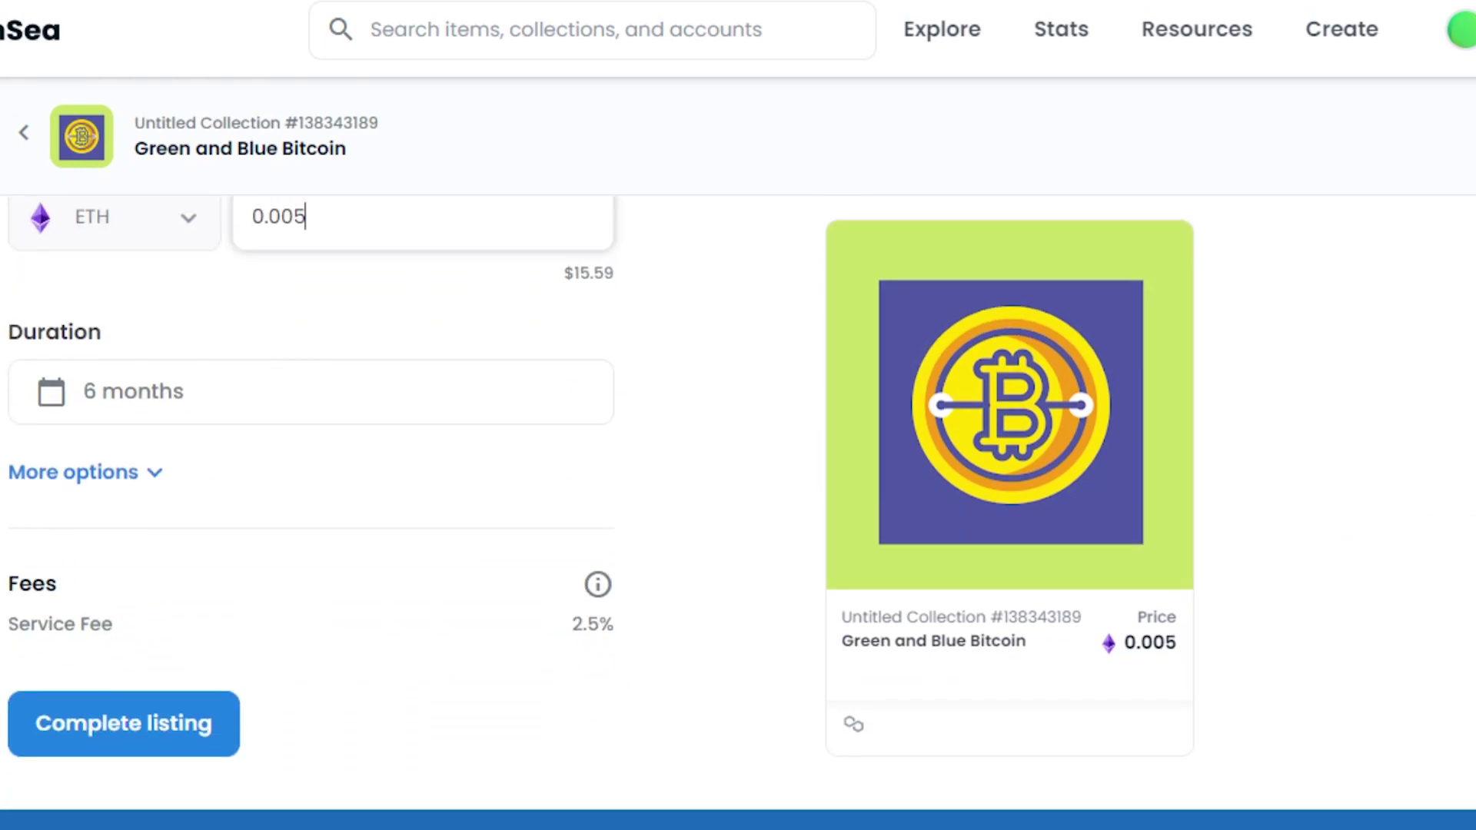
pyautogui.scroll(2, 738, 507)
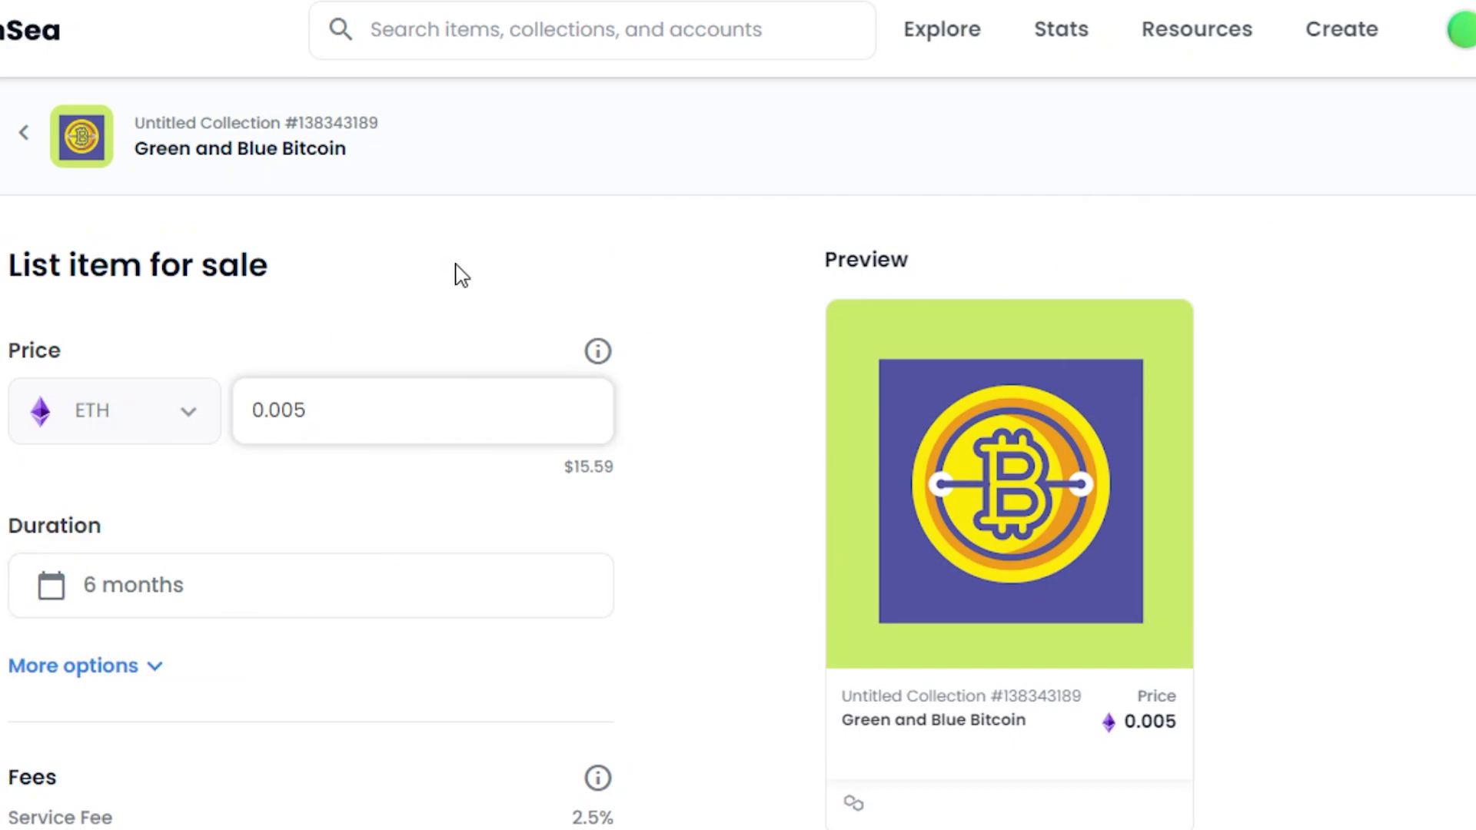
pyautogui.scroll(-5, 858, 378)
pyautogui.scroll(5, 858, 378)
pyautogui.scroll(-5, 738, 507)
pyautogui.scroll(5, 738, 508)
pyautogui.scroll(-2, 737, 507)
pyautogui.scroll(1, 738, 507)
pyautogui.scroll(1, 738, 508)
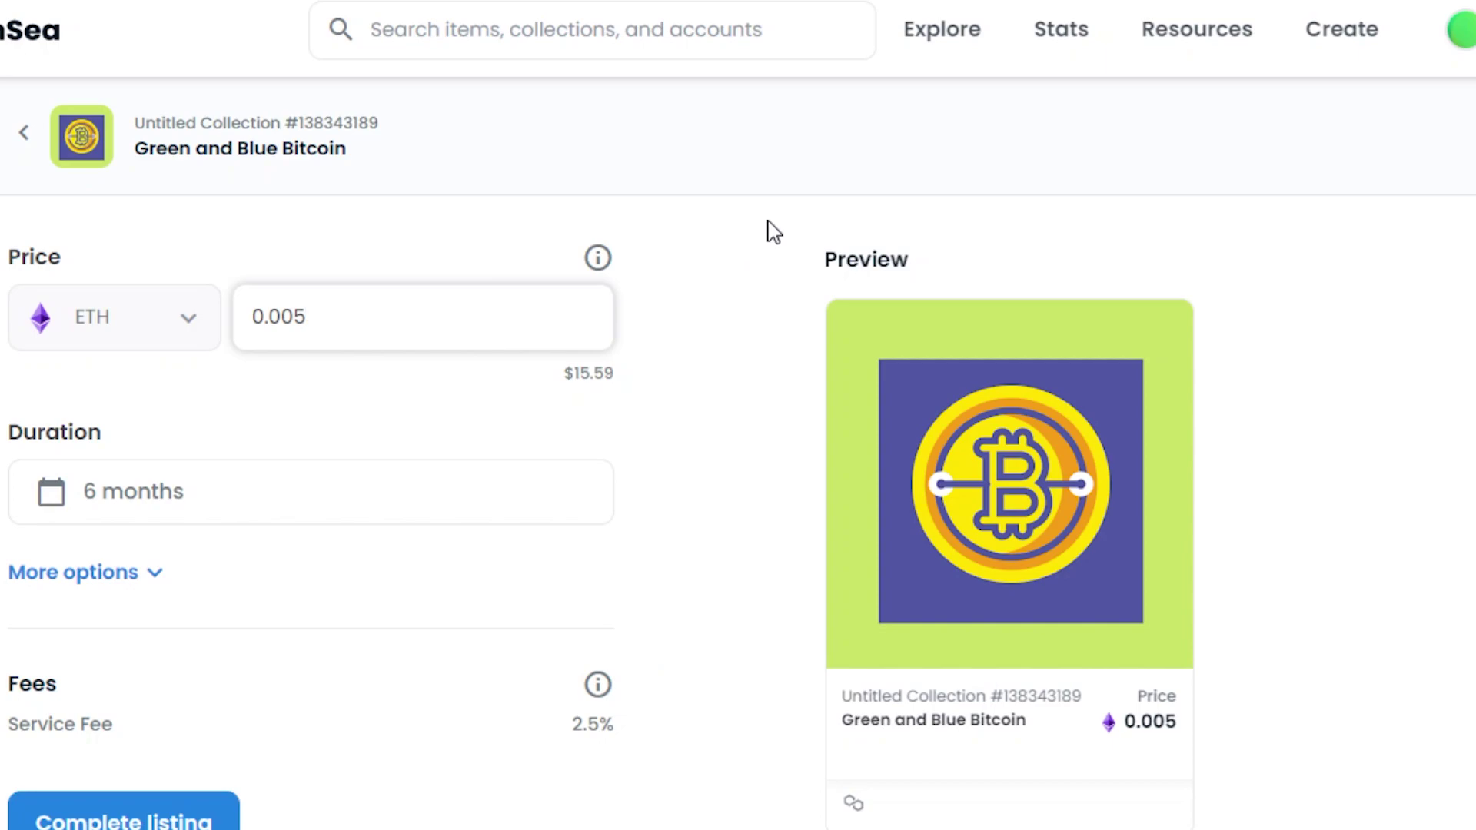
pyautogui.scroll(1, 774, 230)
pyautogui.scroll(-2, 738, 507)
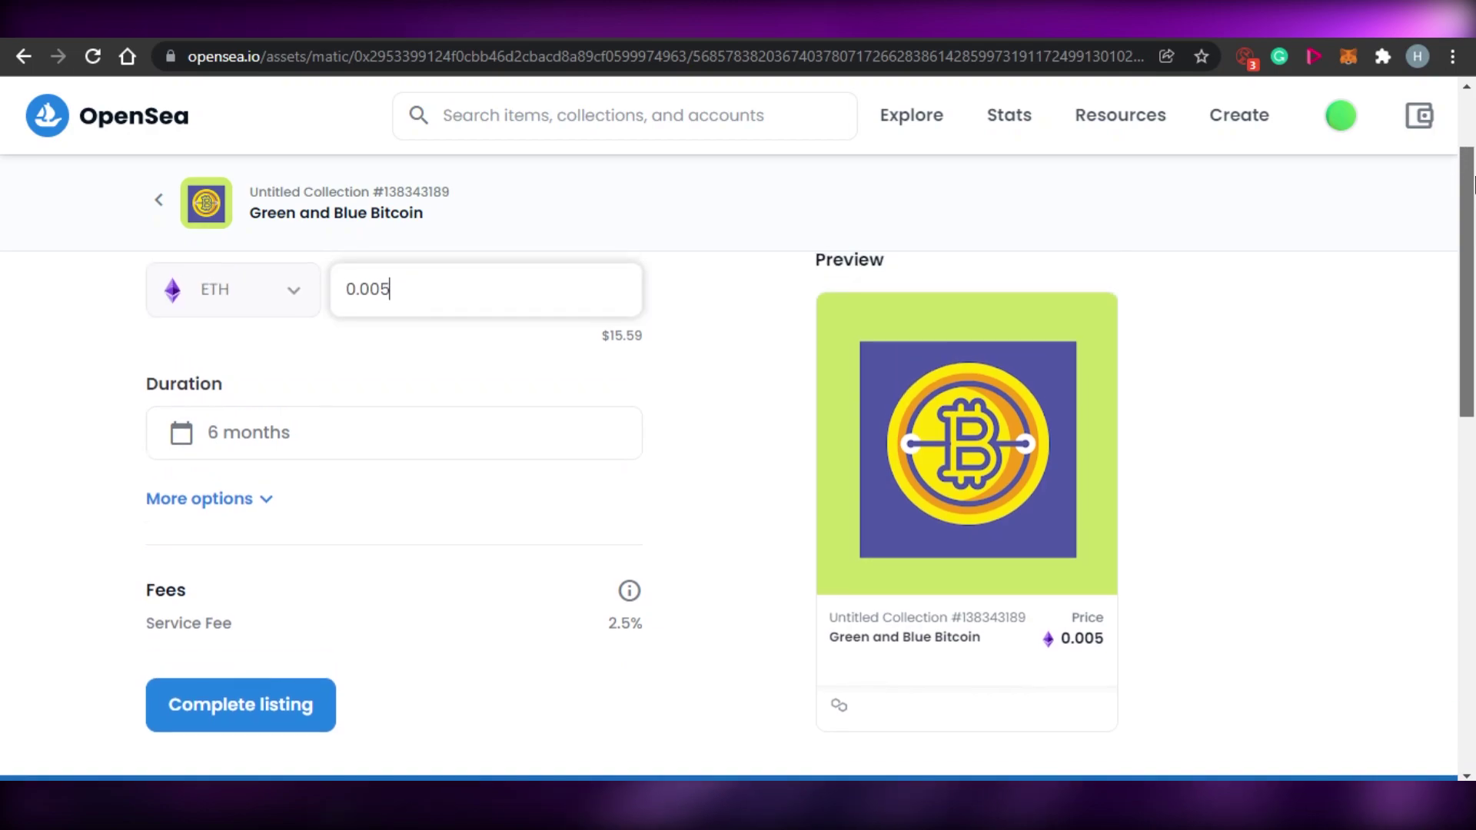
pyautogui.scroll(2, 1473, 181)
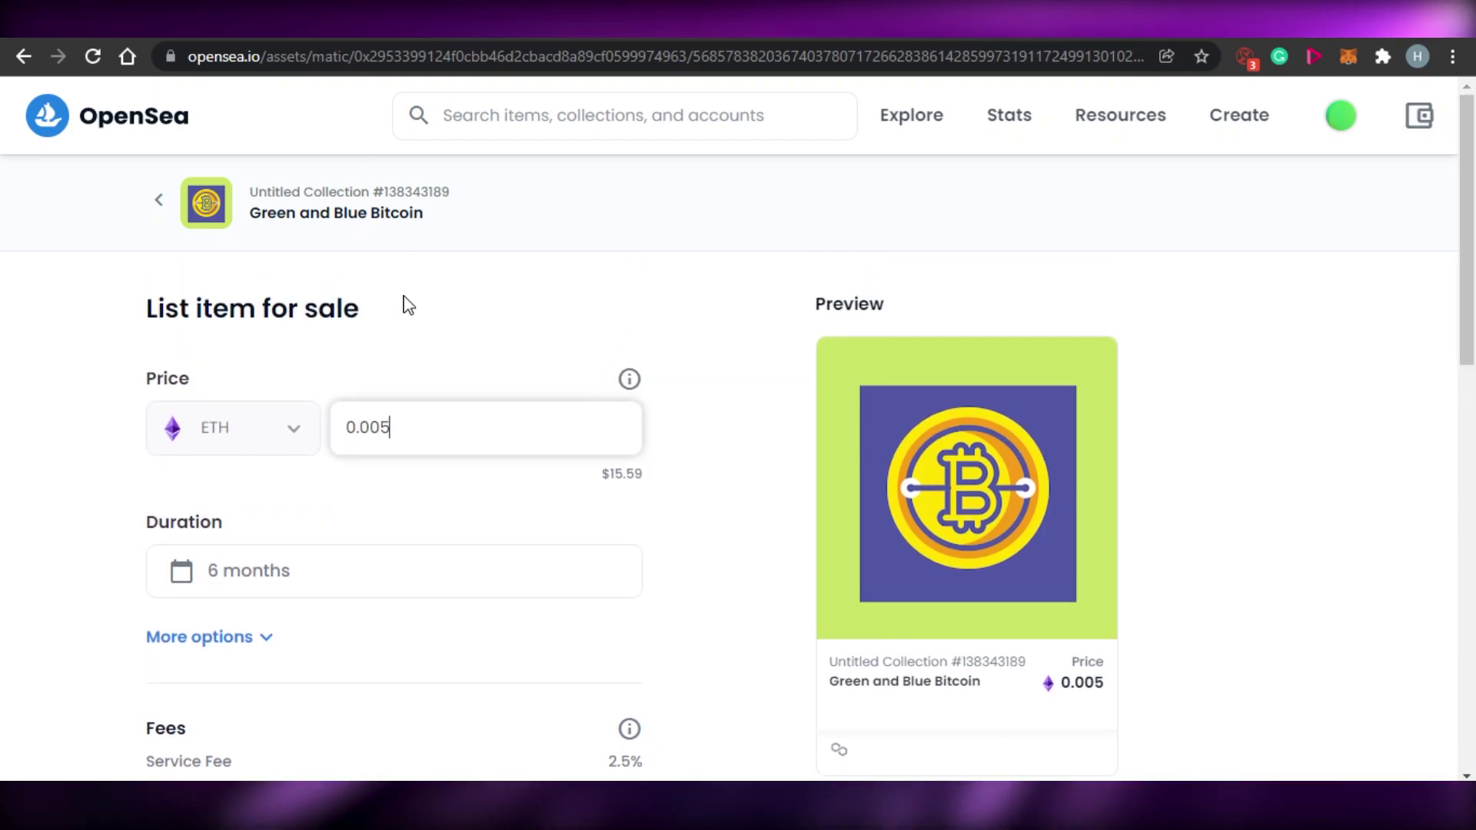